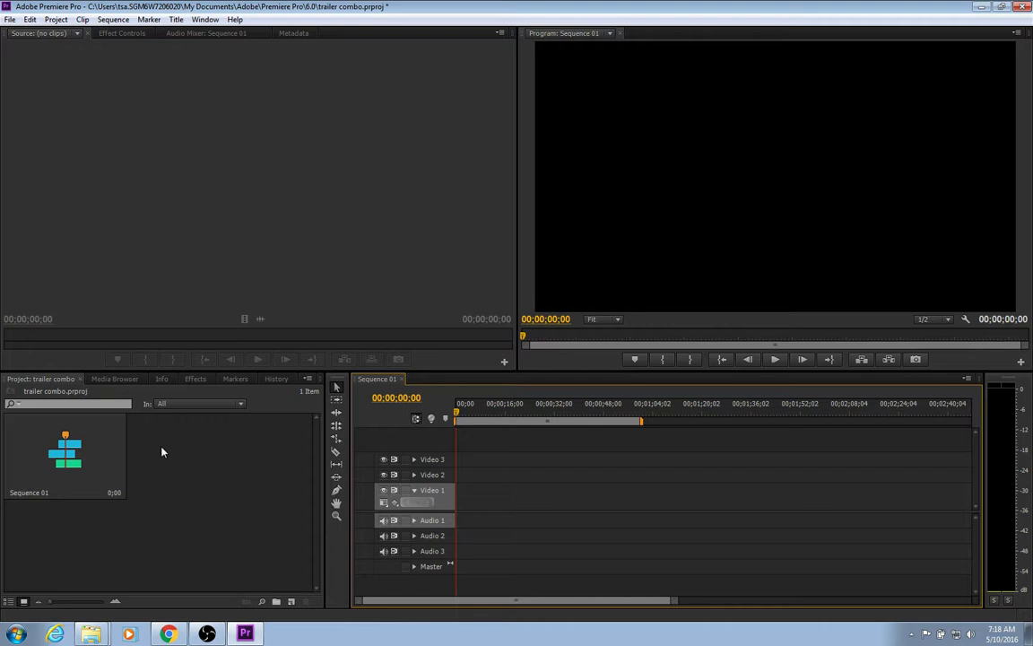
Import suicide squad.avi and the Fantastic Beasts first trailer from the Videos library into the project
click(10, 19)
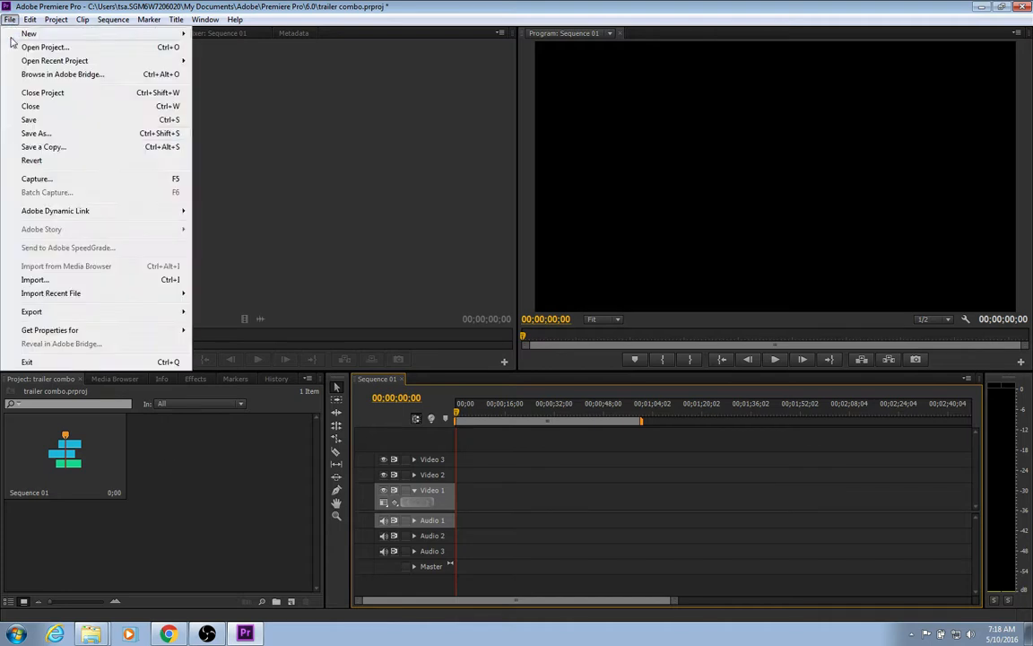
click(65, 281)
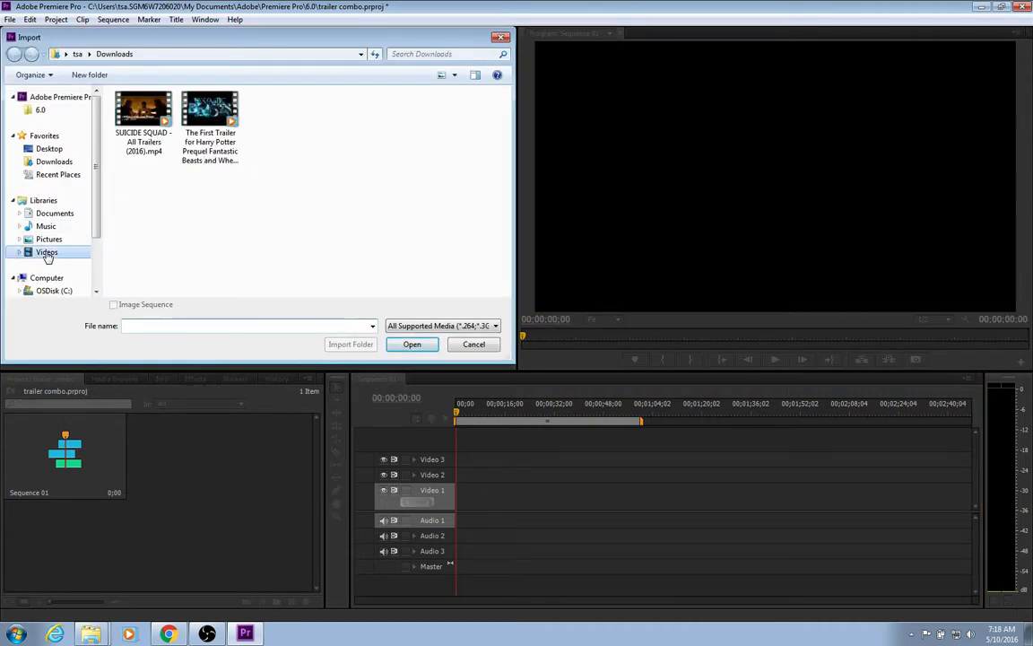
click(47, 252)
drag(507, 187, 506, 236)
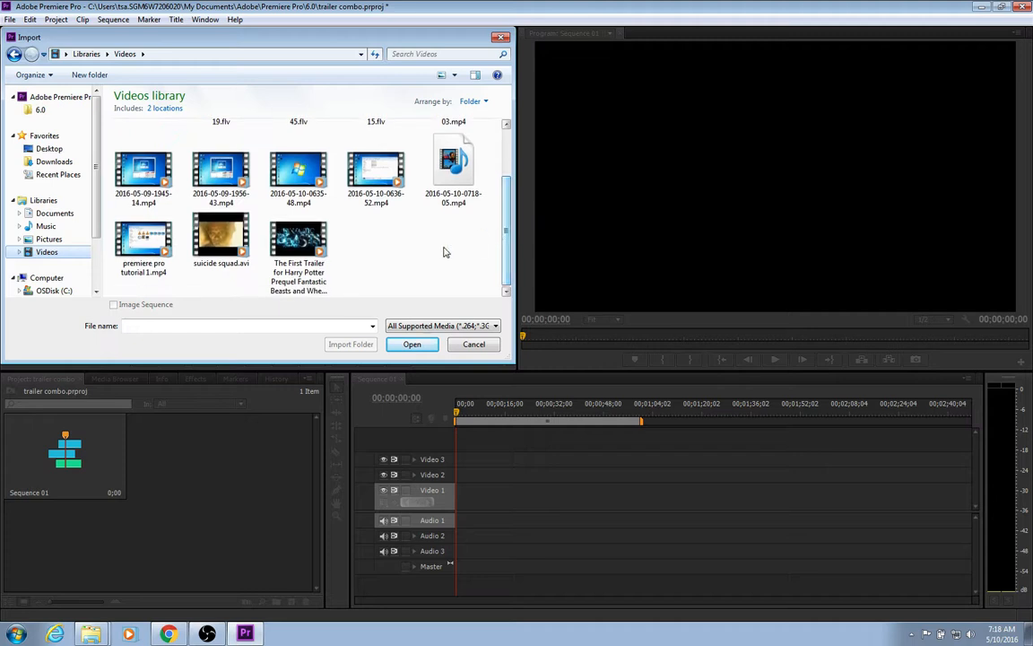
click(223, 240)
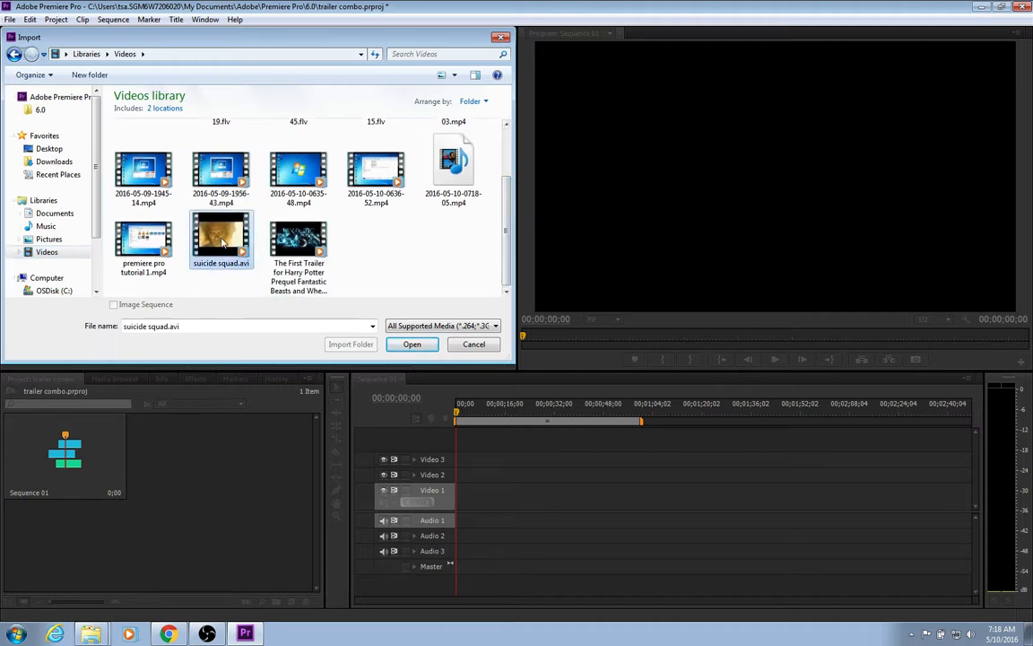
ctrl+click(293, 235)
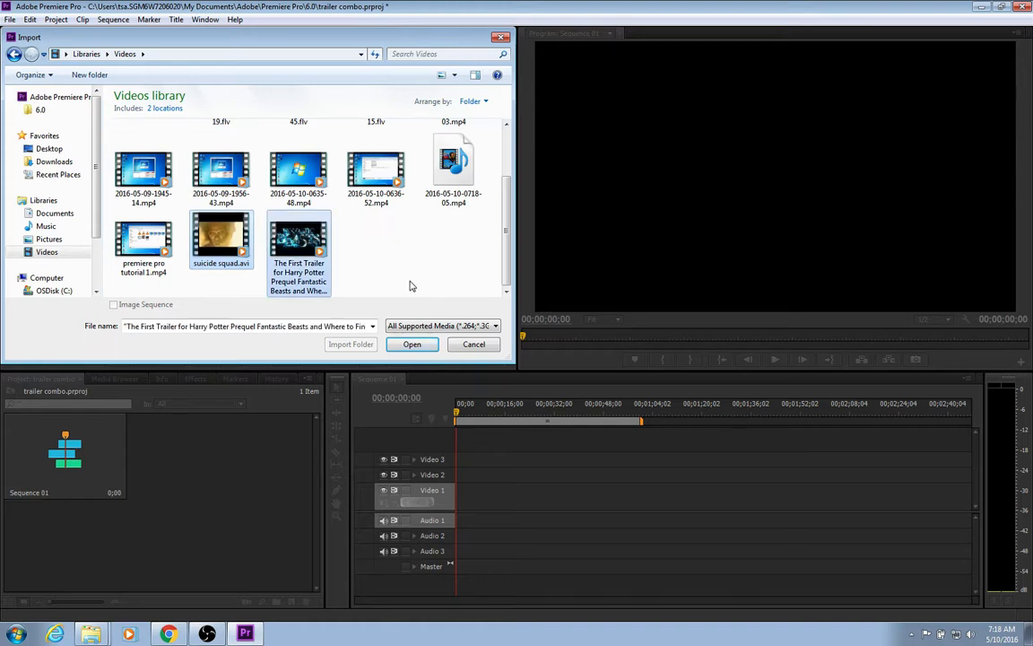
click(412, 345)
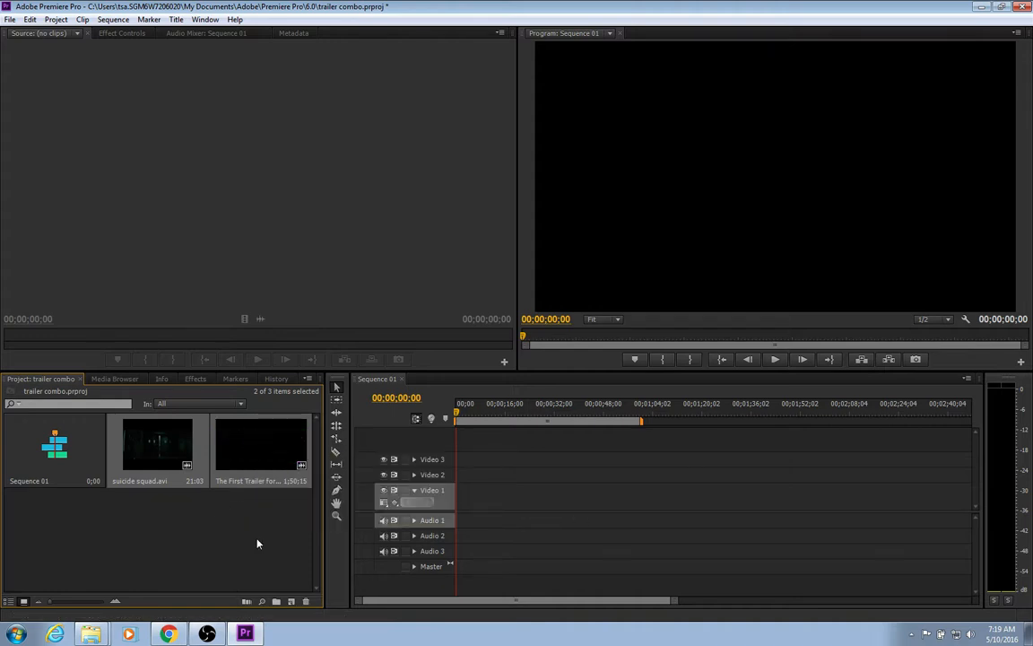
Create a new sequence from the two imported trailer clips
right_click(274, 446)
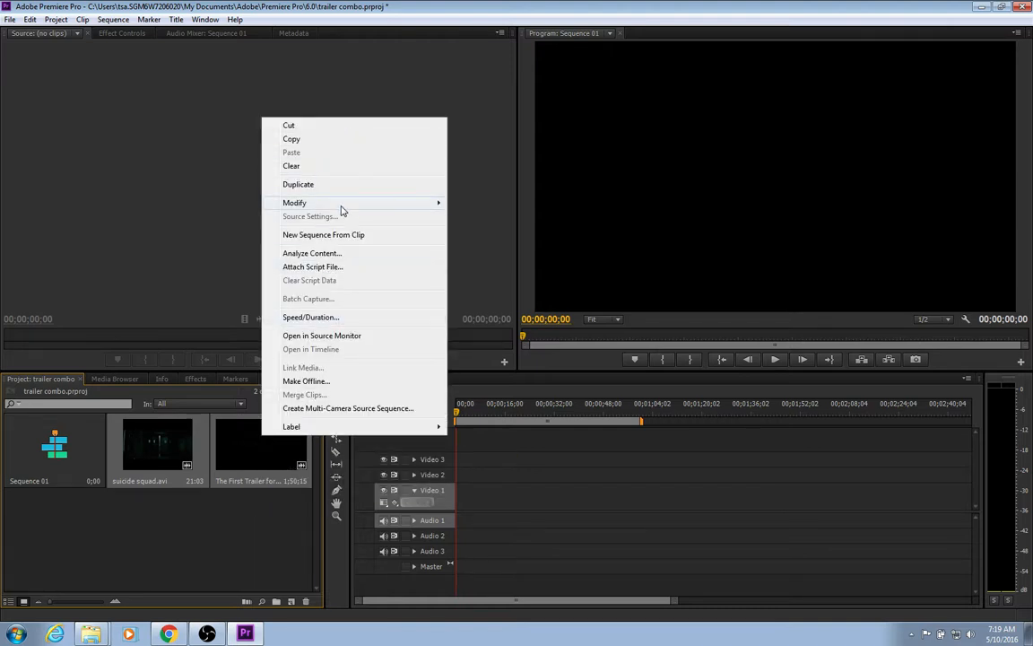
click(257, 456)
right_click(256, 455)
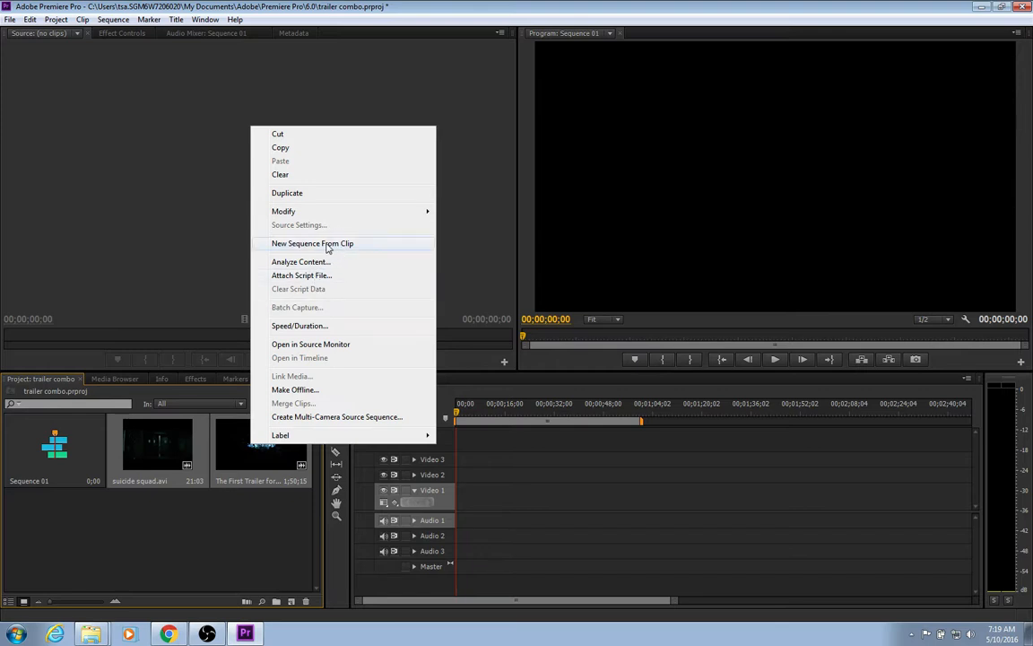
click(321, 246)
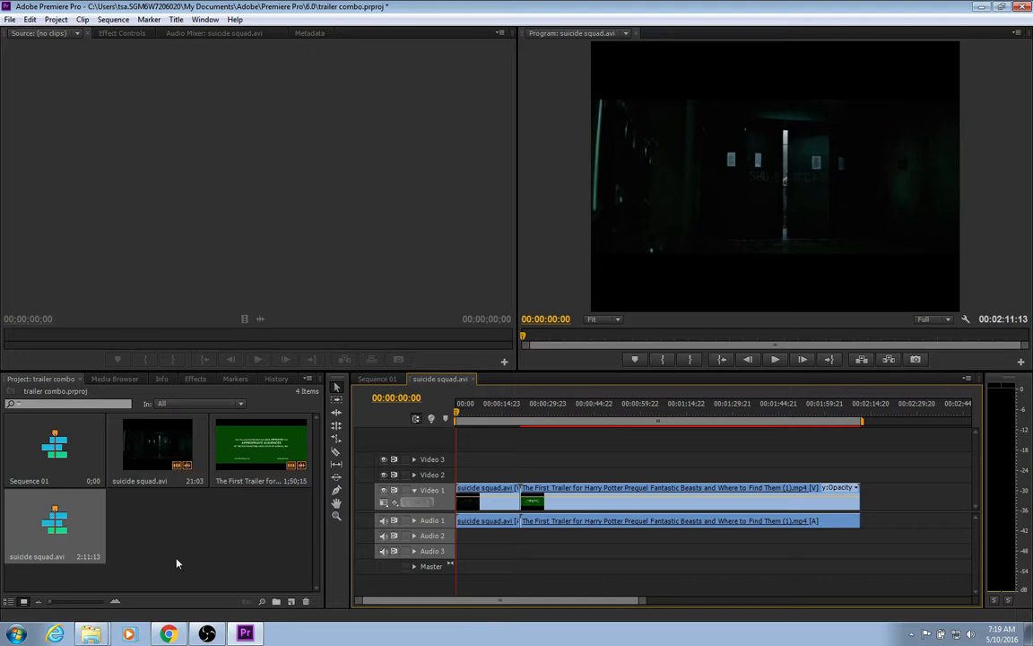
Delete all clips from the timeline of the new suicide squad.avi sequence
click(222, 523)
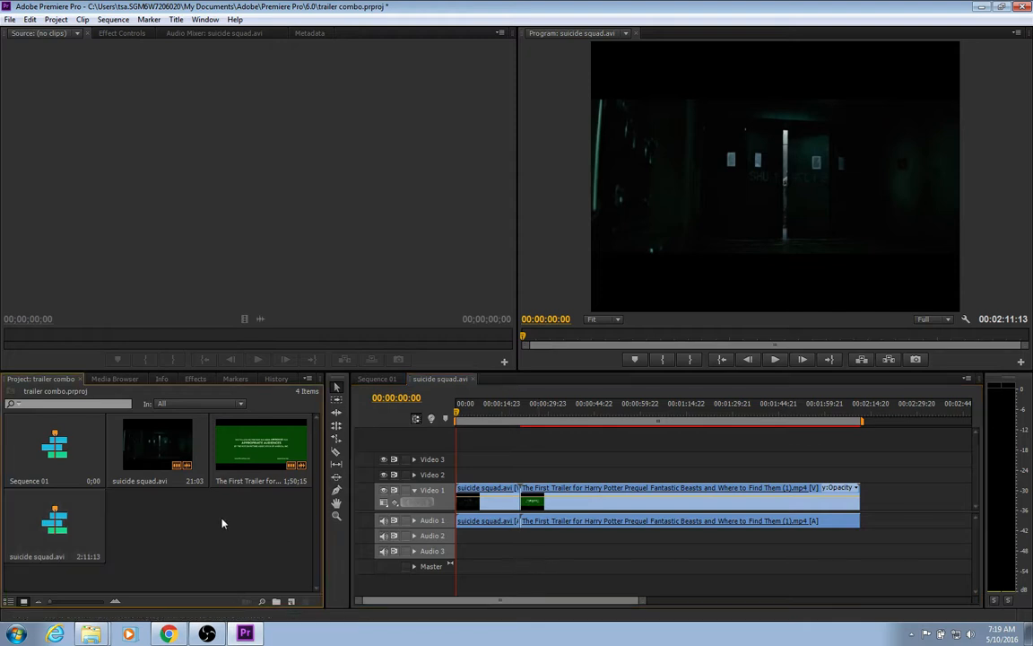
right_click(272, 450)
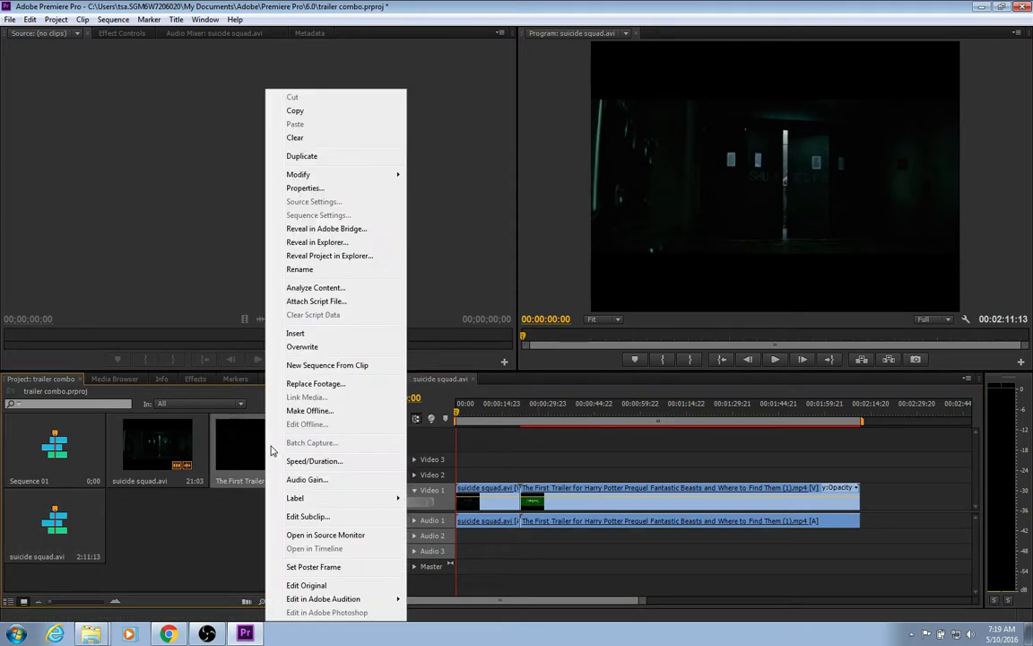
click(222, 536)
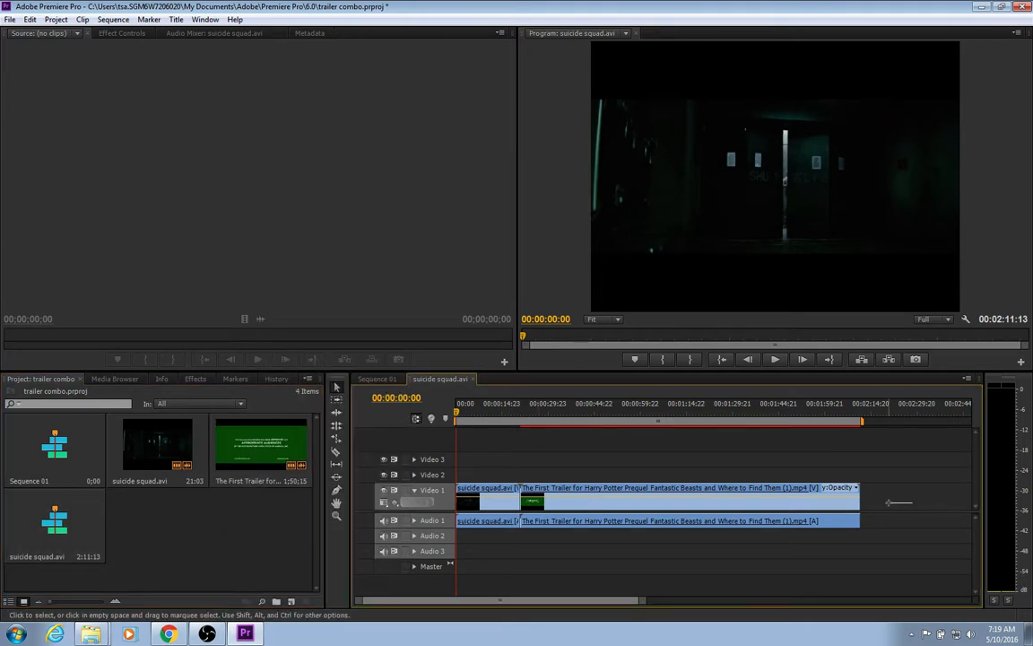
drag(897, 502, 457, 491)
key(Delete)
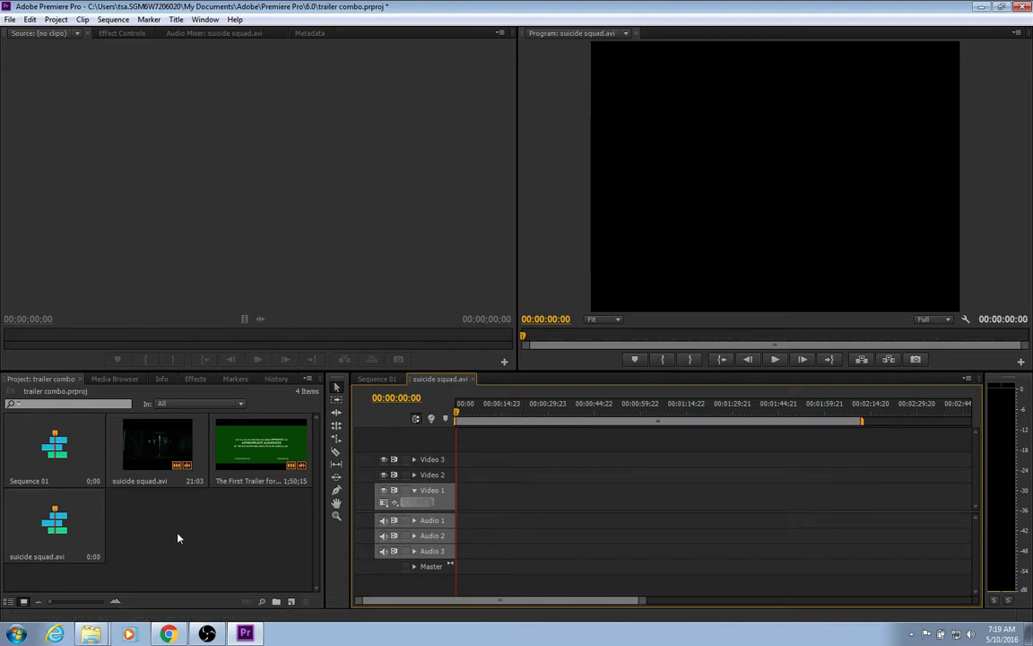
Delete the empty suicide squad.avi sequence from the project
click(51, 535)
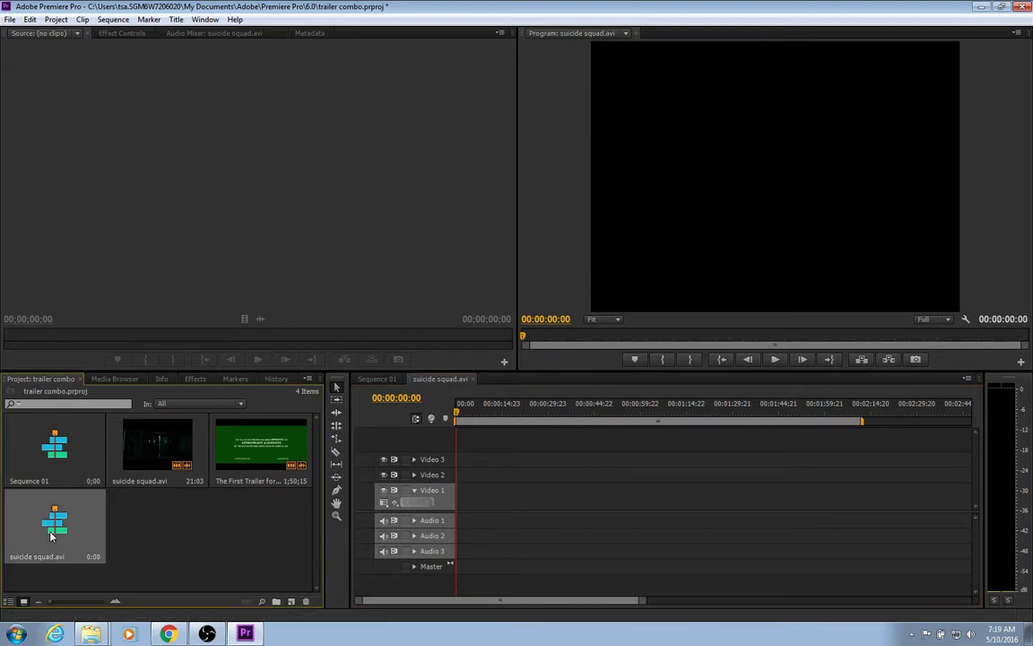
right_click(50, 534)
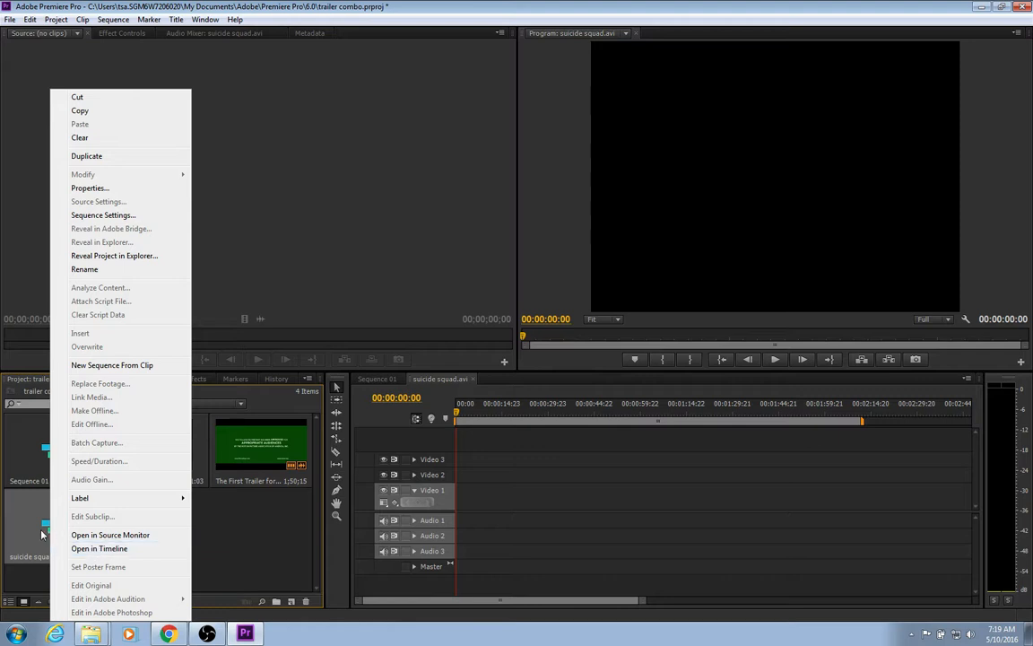
click(37, 534)
key(Delete)
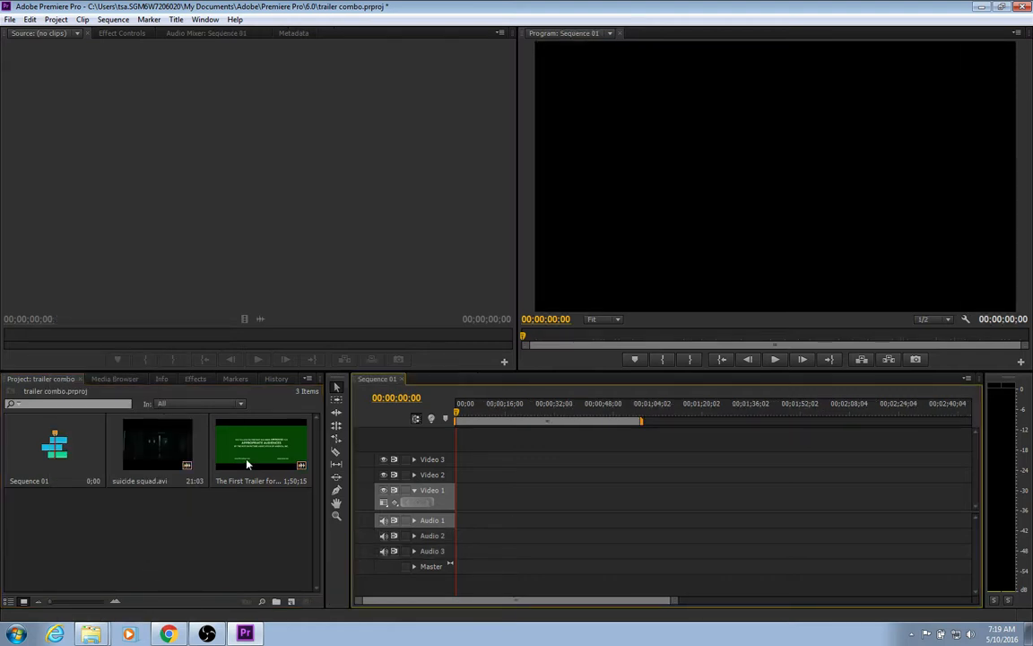
Insert the Fantastic Beasts trailer into Sequence 01 and return the playhead to the start of the sequence
click(263, 443)
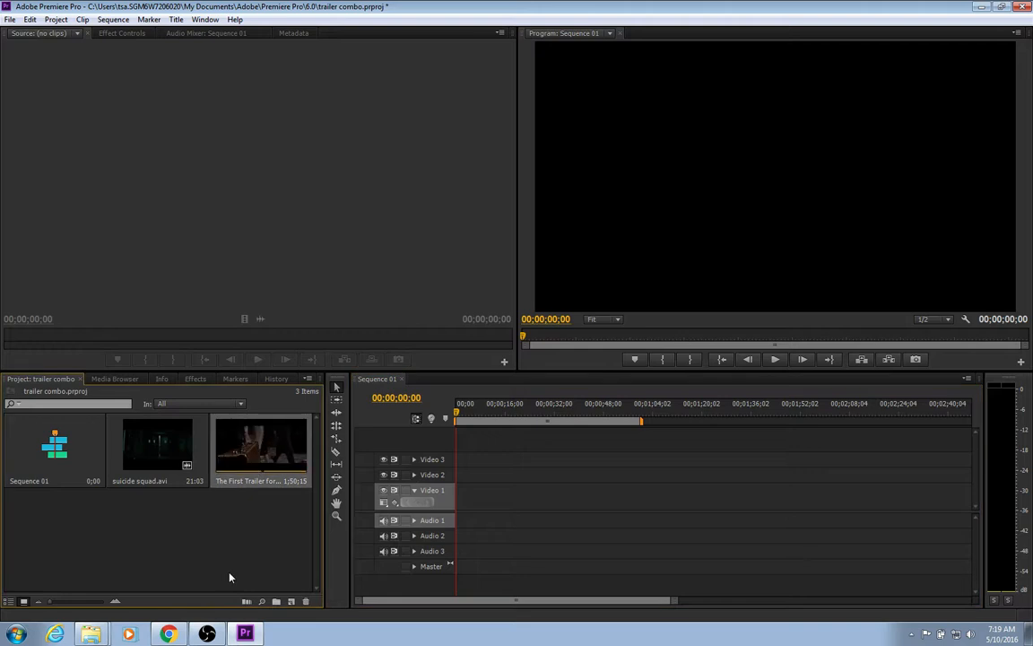
right_click(267, 454)
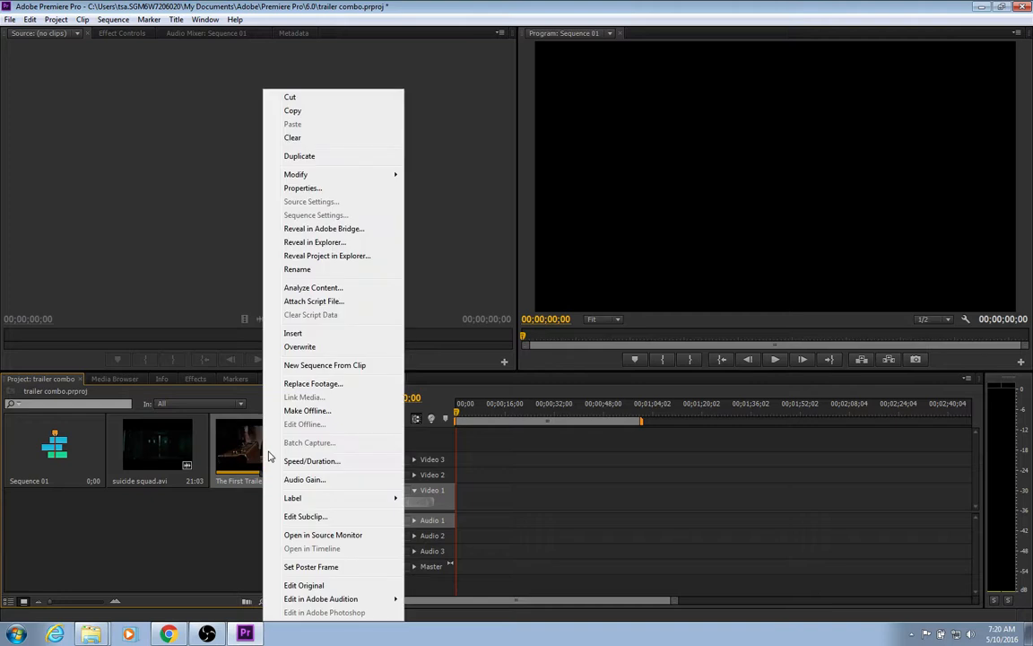
click(285, 334)
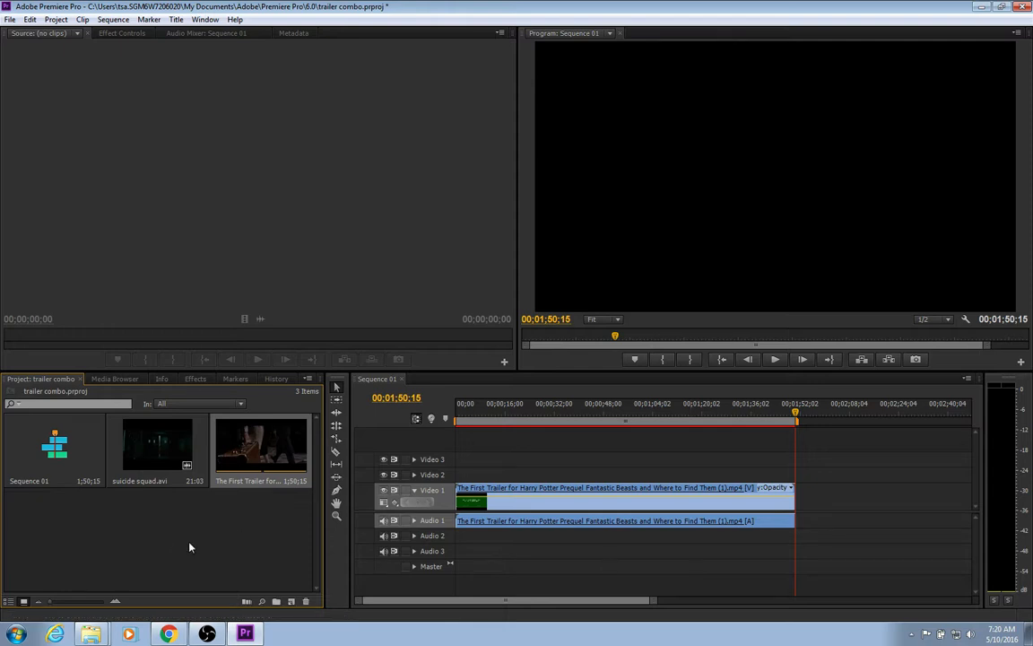
click(798, 413)
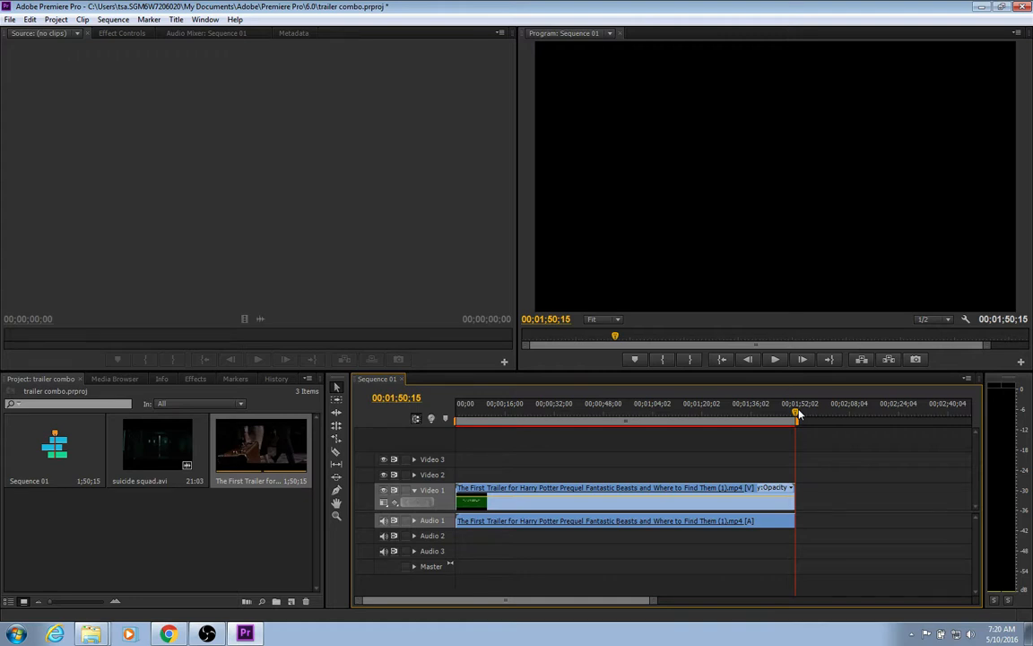
key(Home)
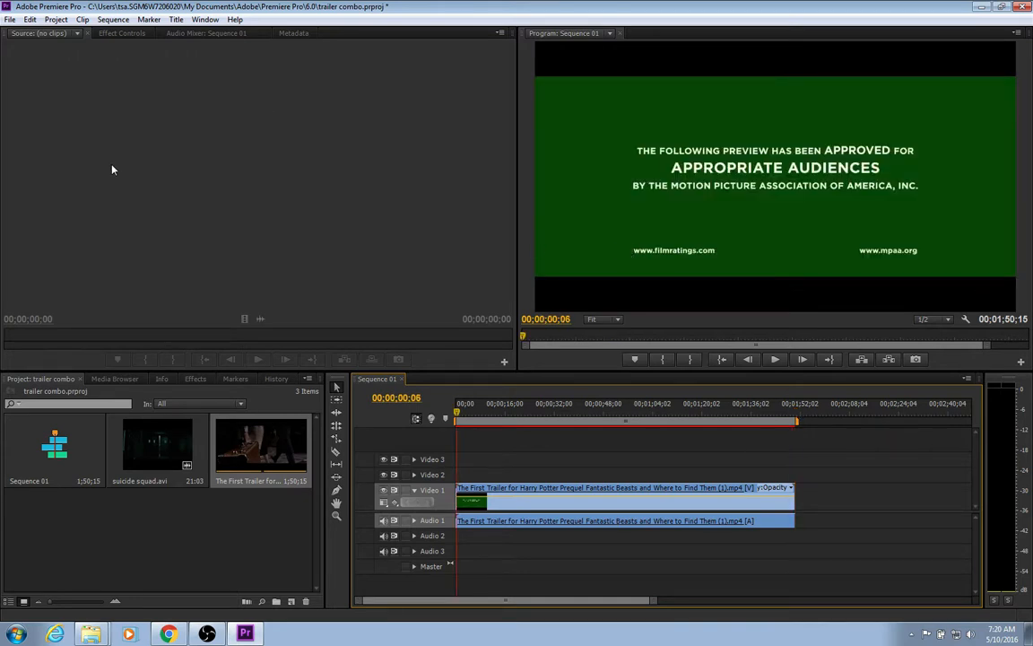
Load suicide squad.avi into the Source Monitor and move the Sequence 01 playhead to 00;00;32;05
double_click(158, 455)
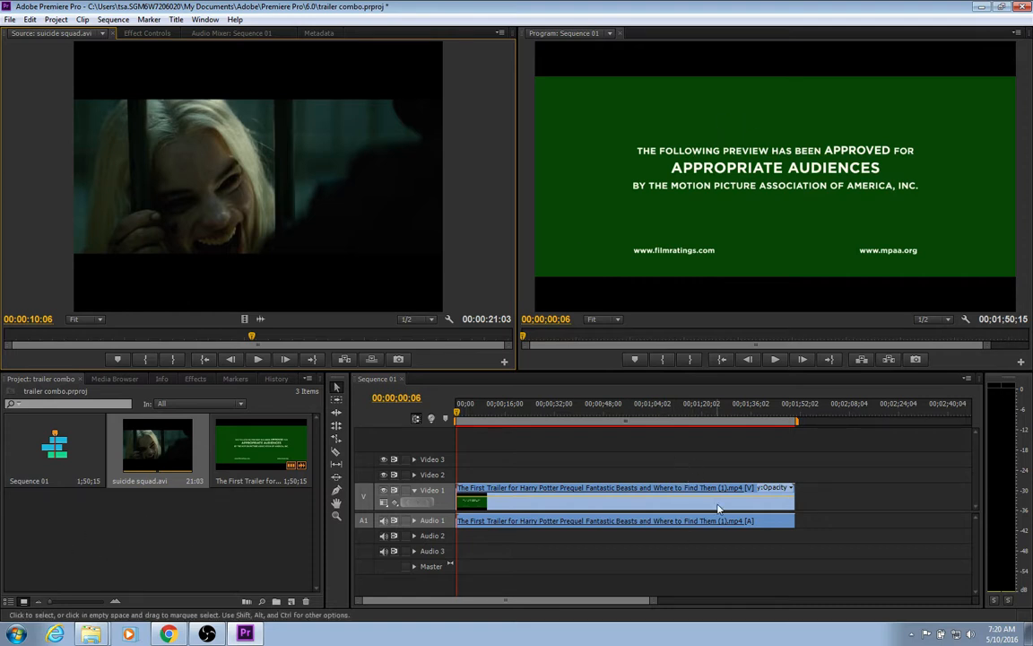
key(ctrl+s)
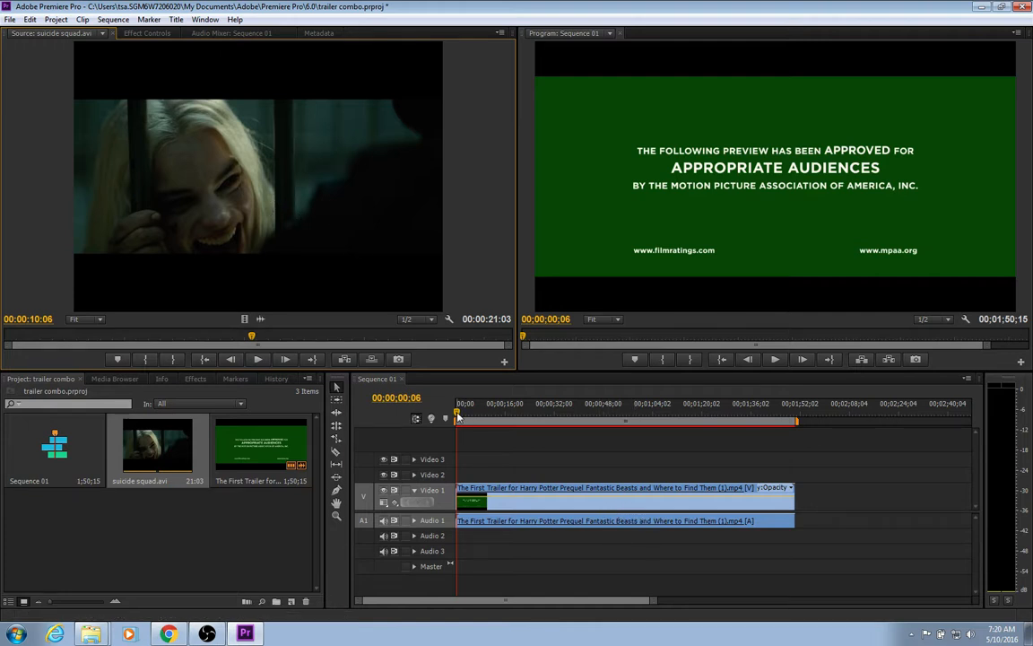
drag(458, 417, 554, 417)
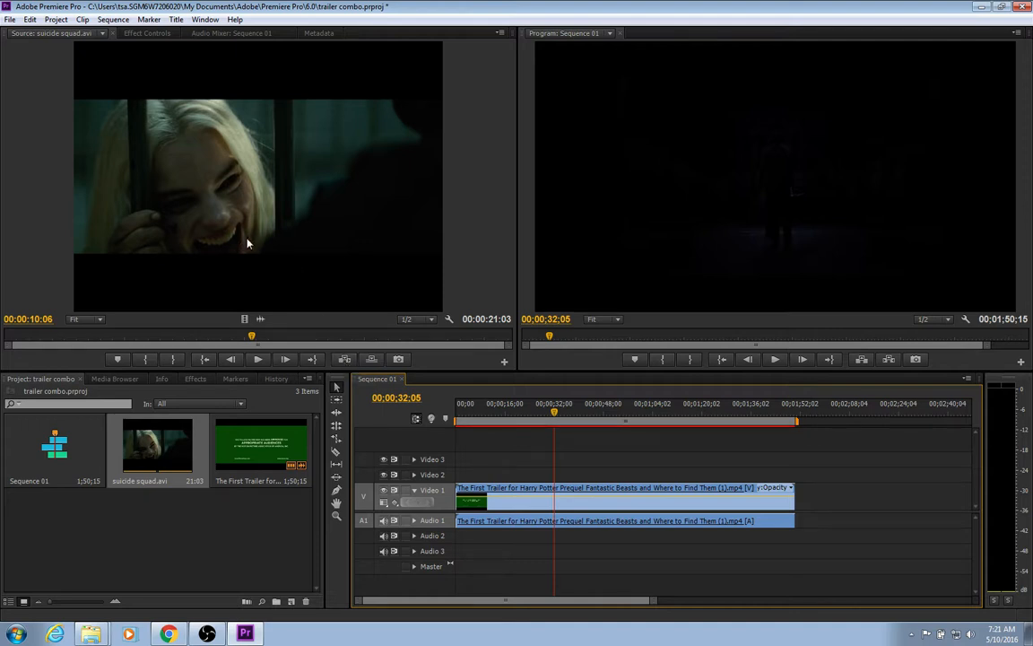
Try inserting suicide squad.avi at the playhead, preview the inserted section, and undo the insert
click(345, 359)
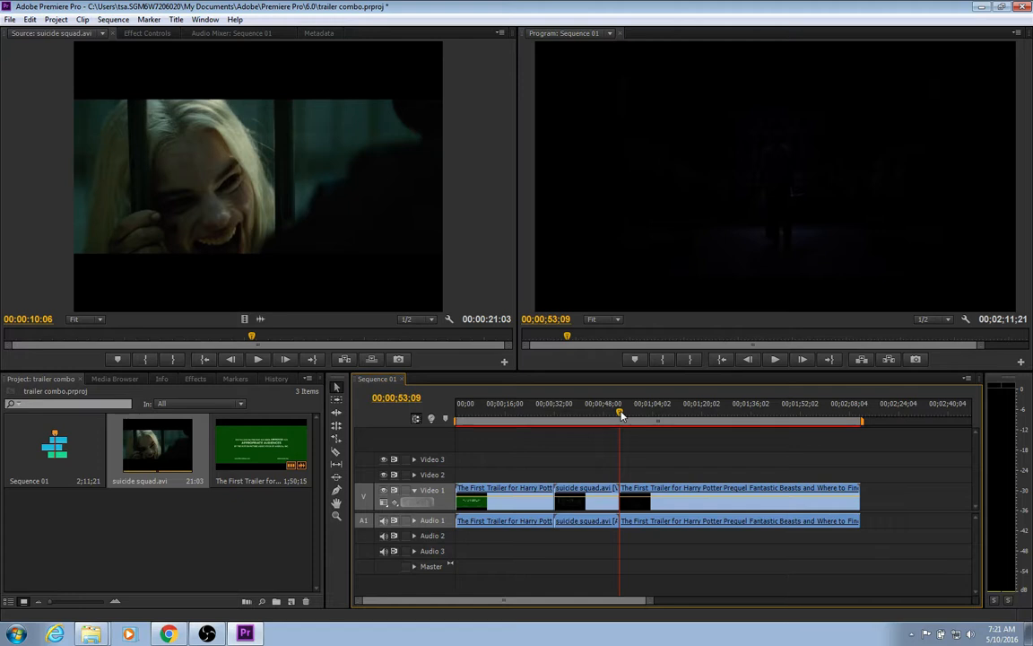
drag(622, 414, 596, 414)
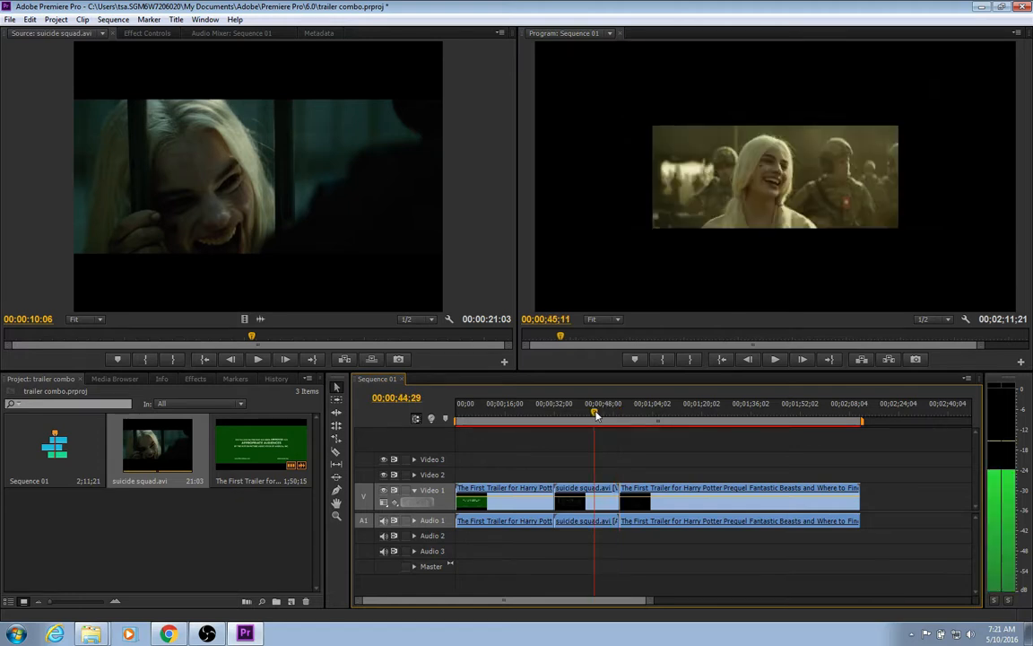
drag(597, 414, 560, 409)
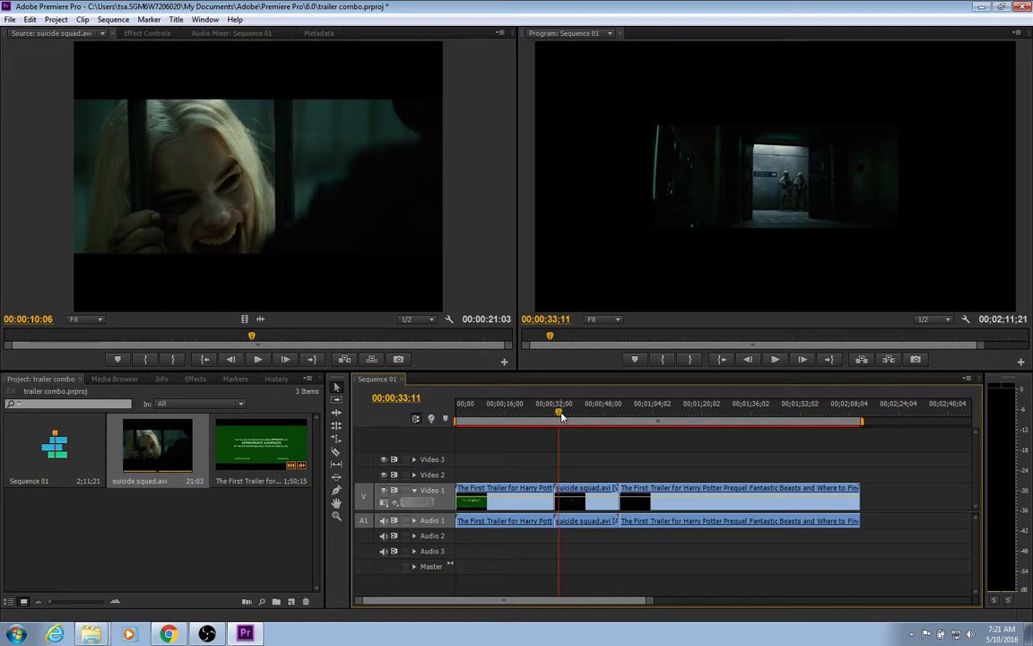
key(ctrl+z)
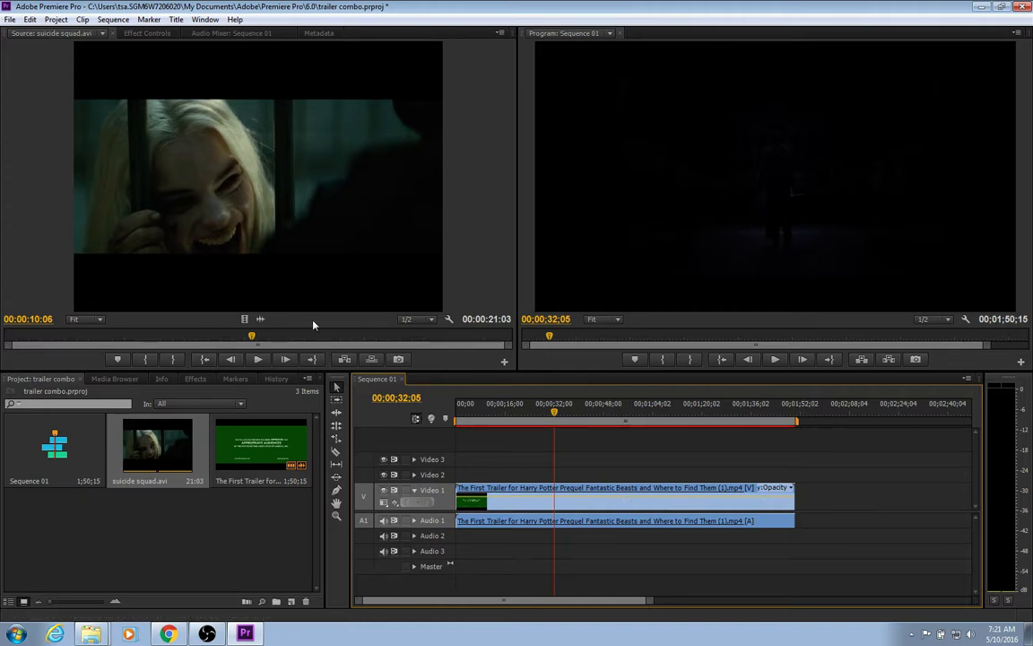
Compare an insert and an overwrite of suicide squad.avi at 00;00;32;05, undoing each edit
click(344, 359)
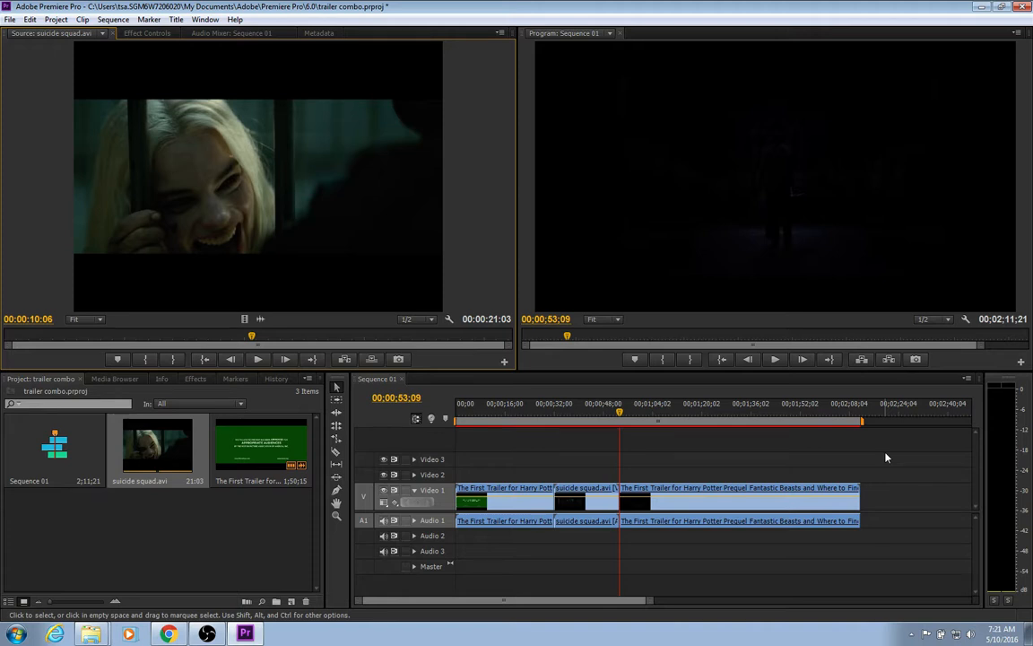
key(ctrl+z)
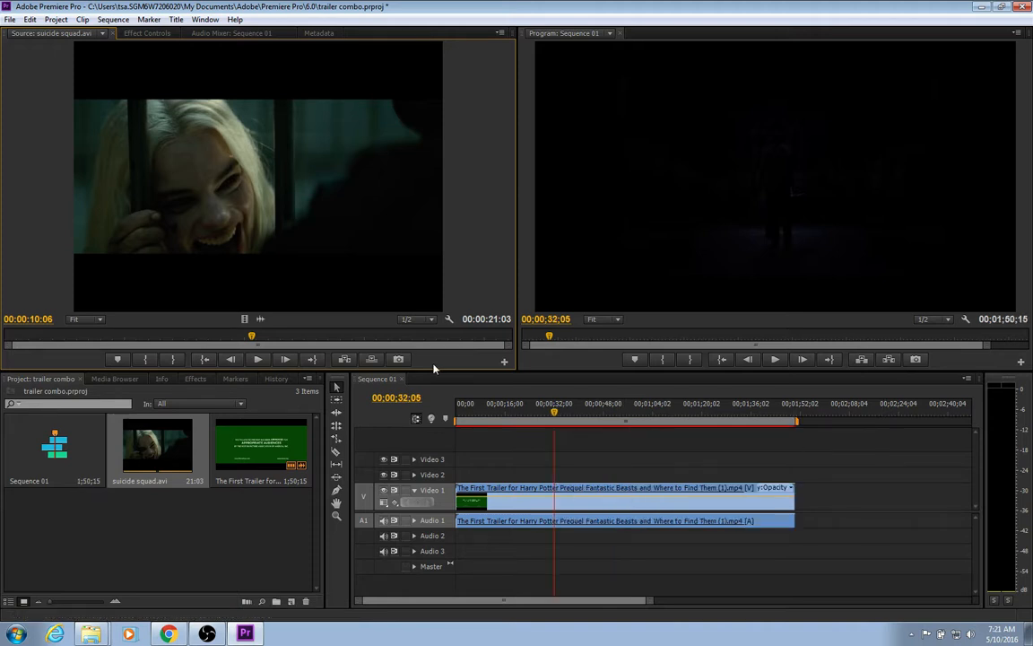
click(372, 359)
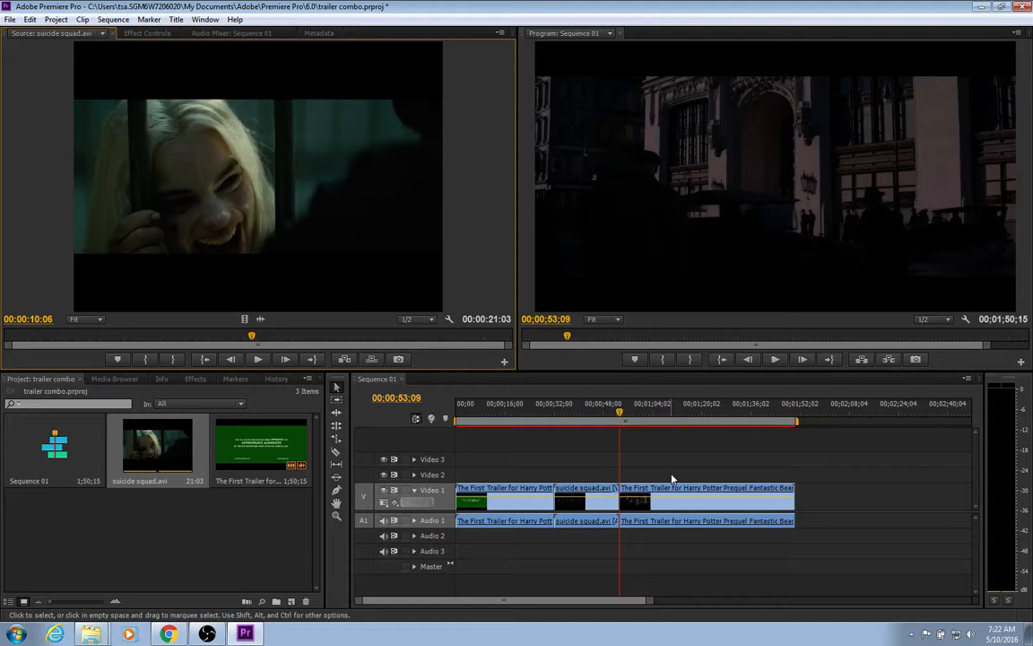
key(ctrl+z)
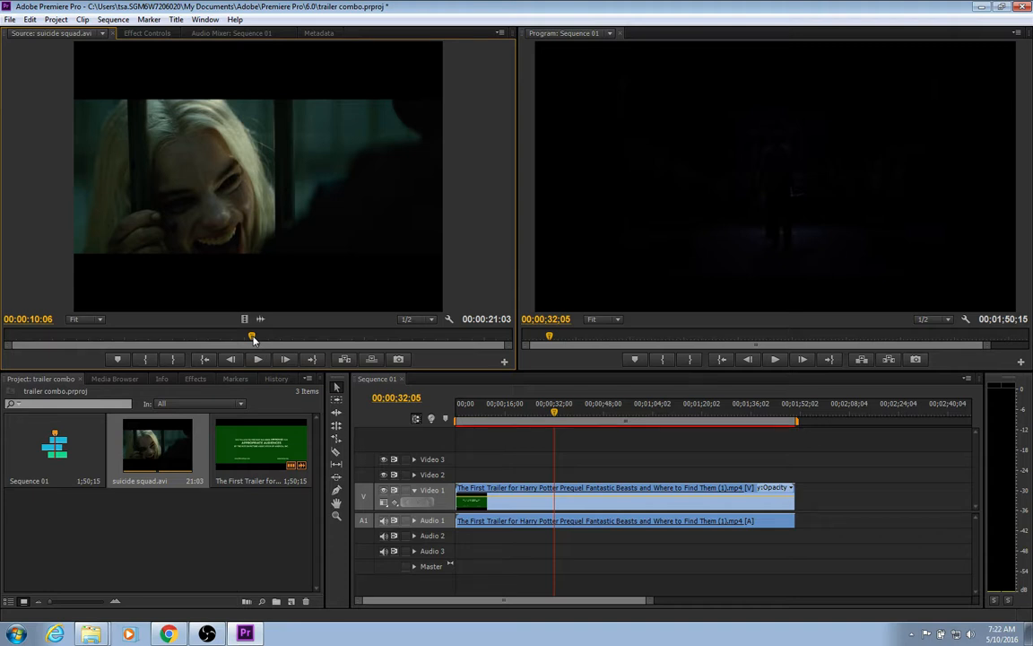
Mark an In point at 00:00:00:00 on the suicide squad.avi source clip
drag(252, 338, 270, 338)
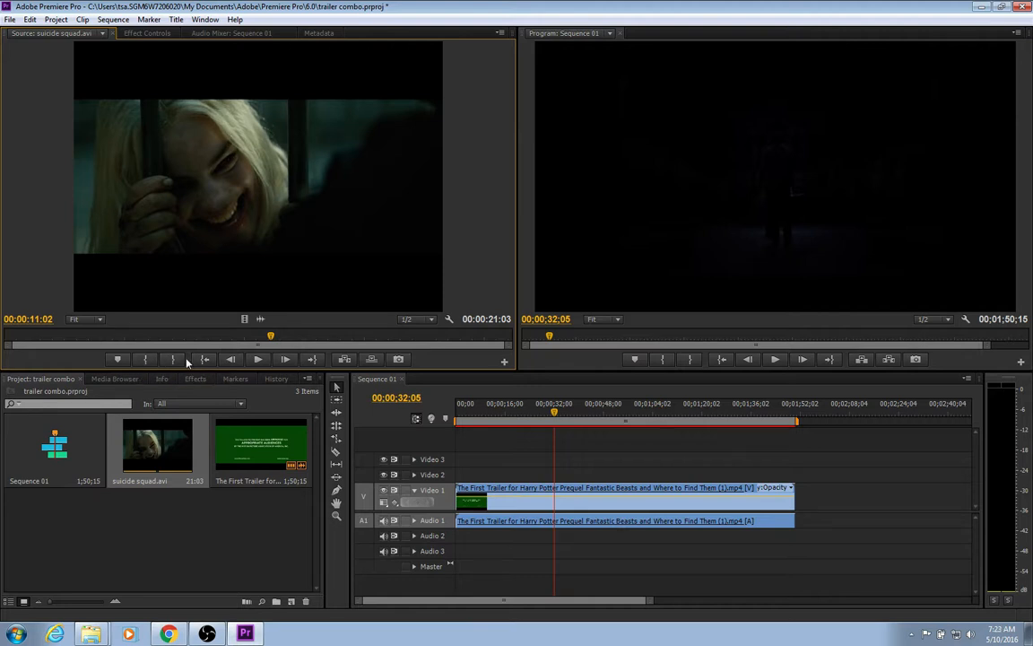
click(32, 318)
text(0)
key(Return)
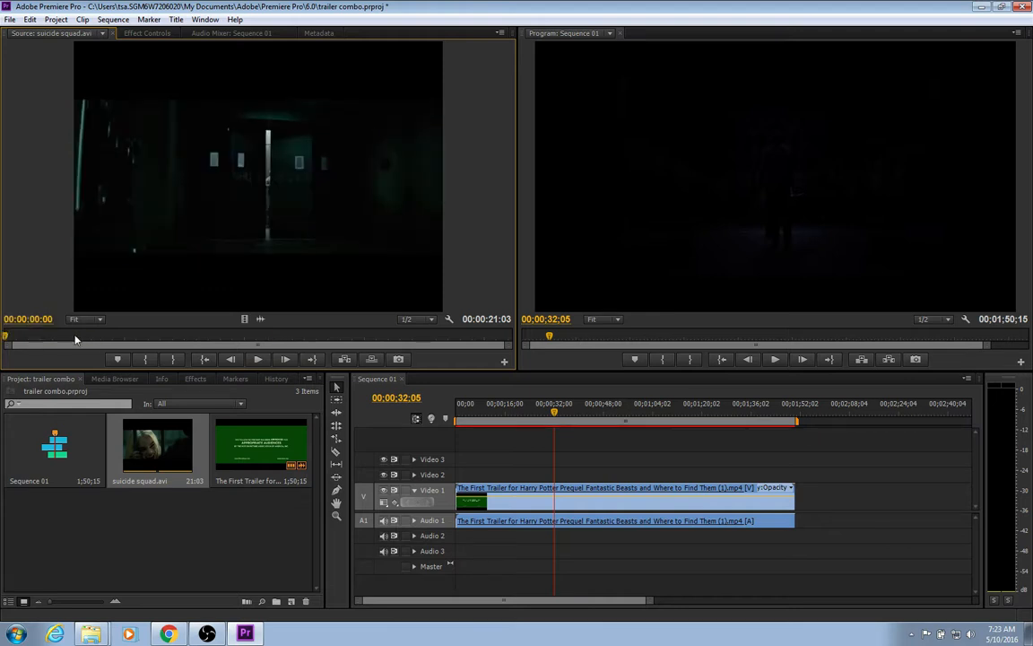
click(148, 359)
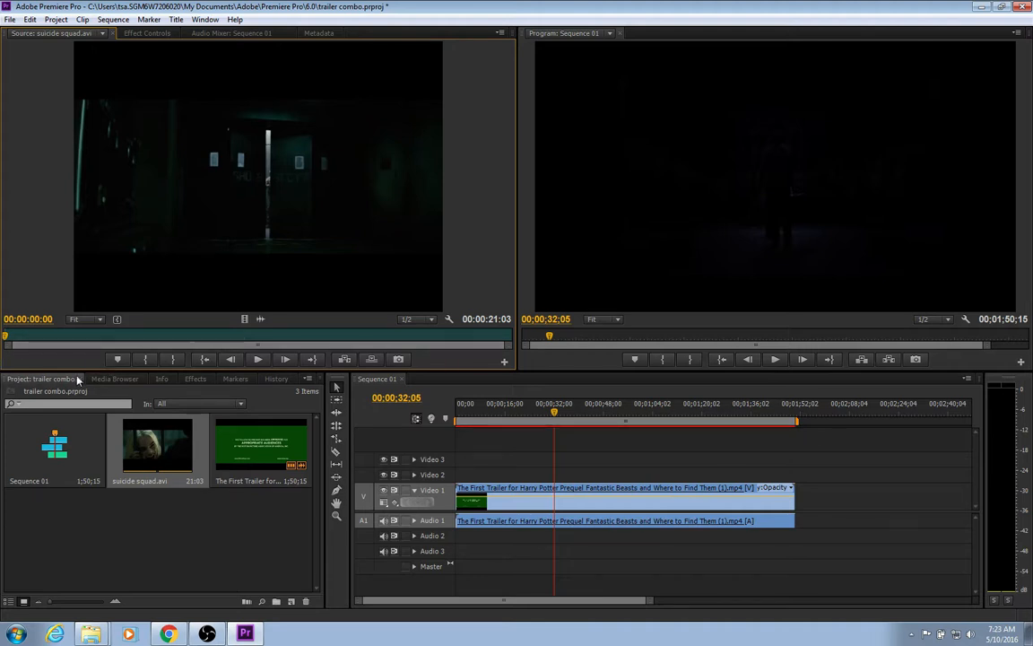
Mark an Out point at 00:00:11:00 on suicide squad.avi and insert the marked range at the Sequence 01 playhead
click(28, 318)
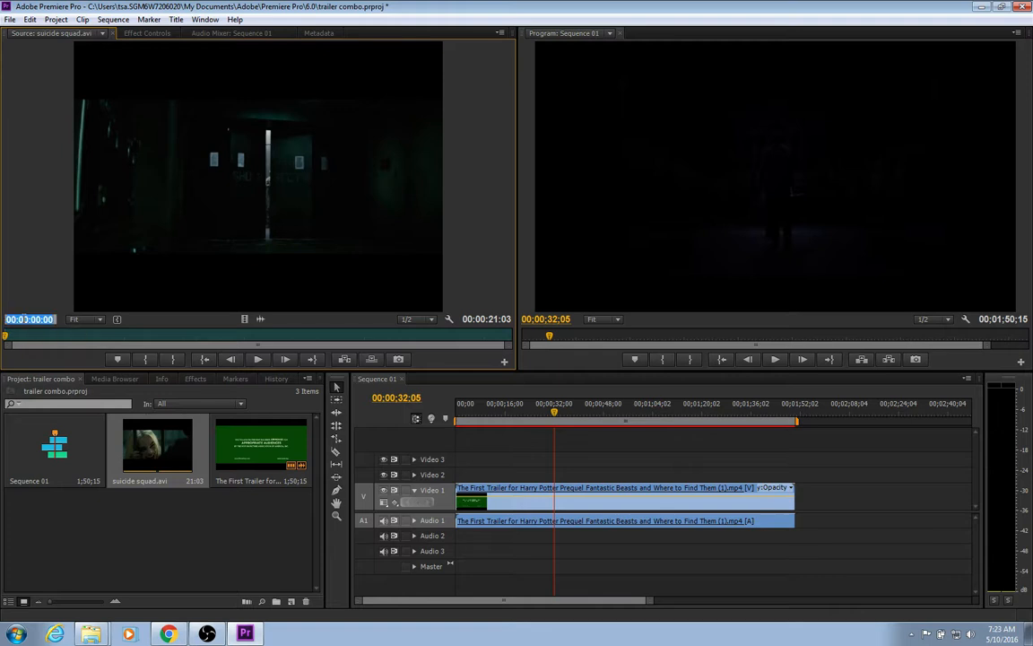
text(11)
text(:0)
key(Return)
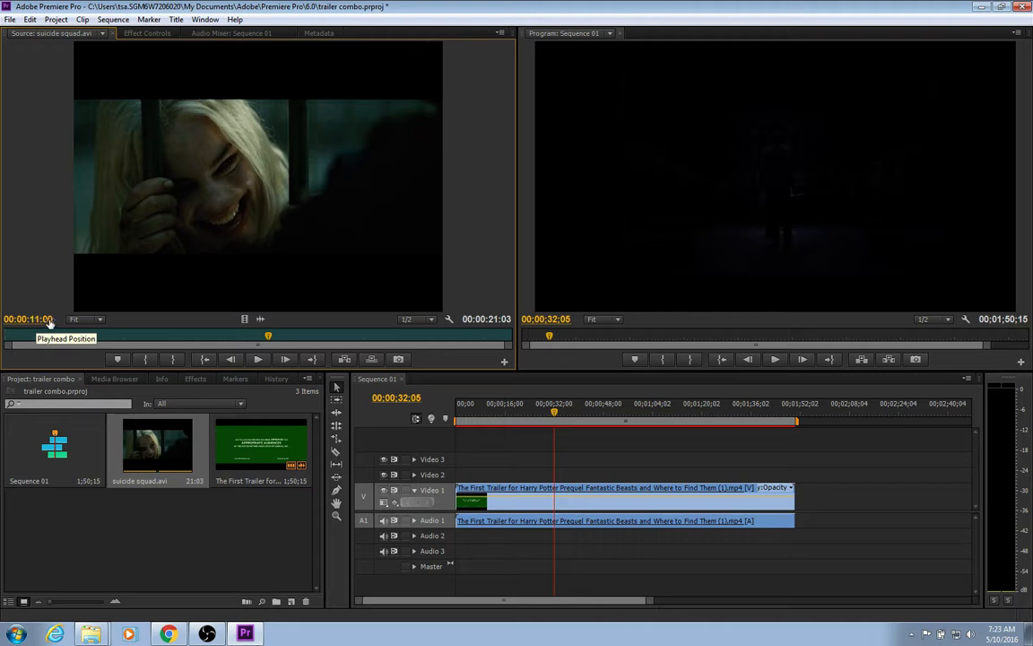
click(174, 360)
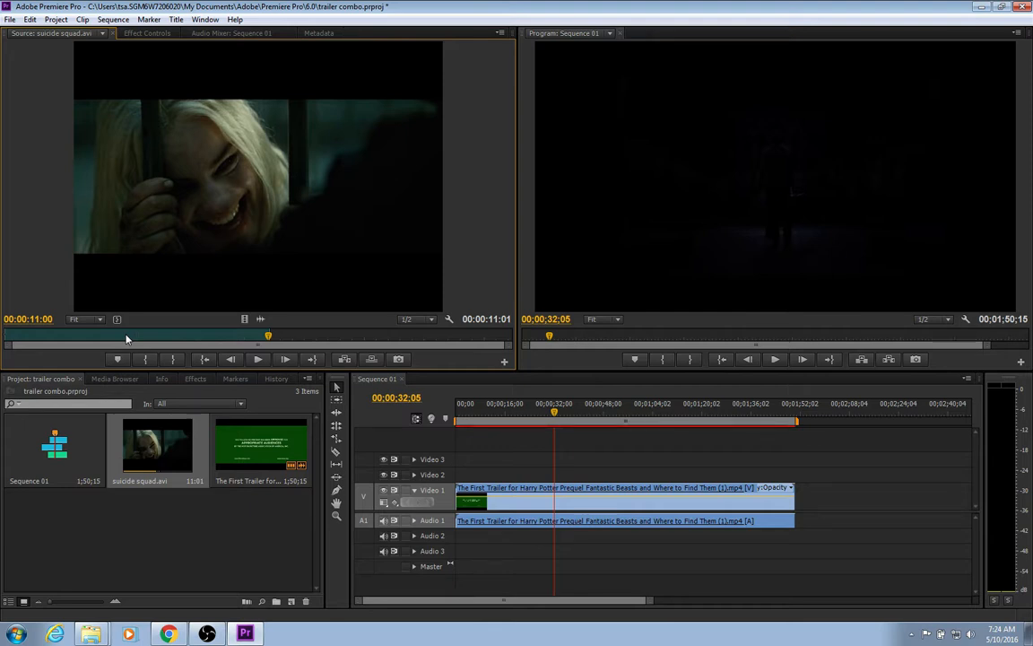
click(346, 360)
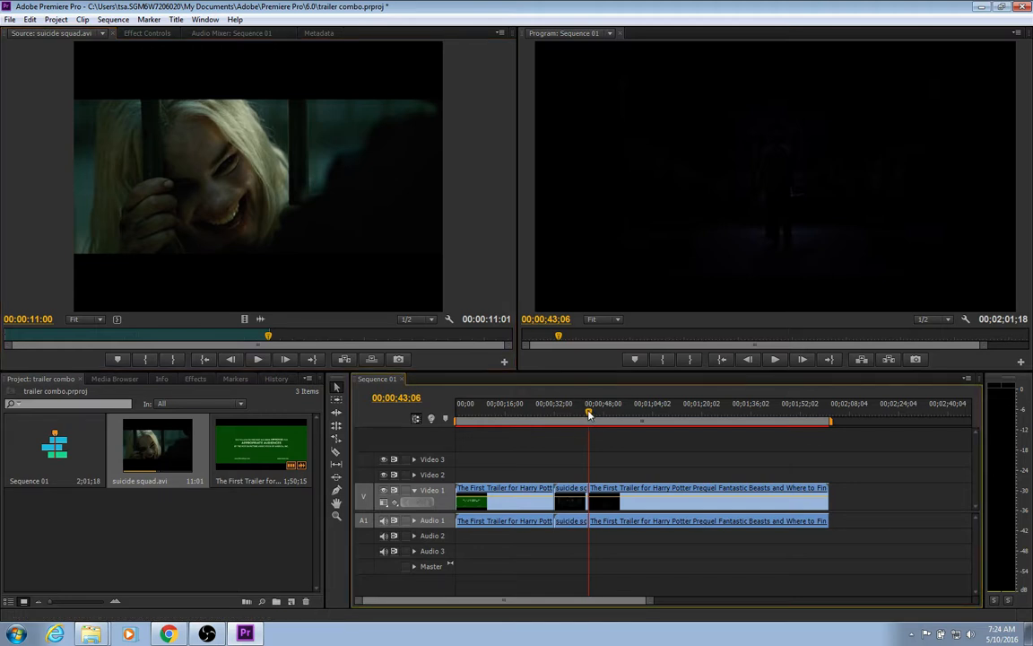
Preview the inserted suicide squad section and try lifting the selected clip without marking a sequence range
drag(589, 413, 563, 413)
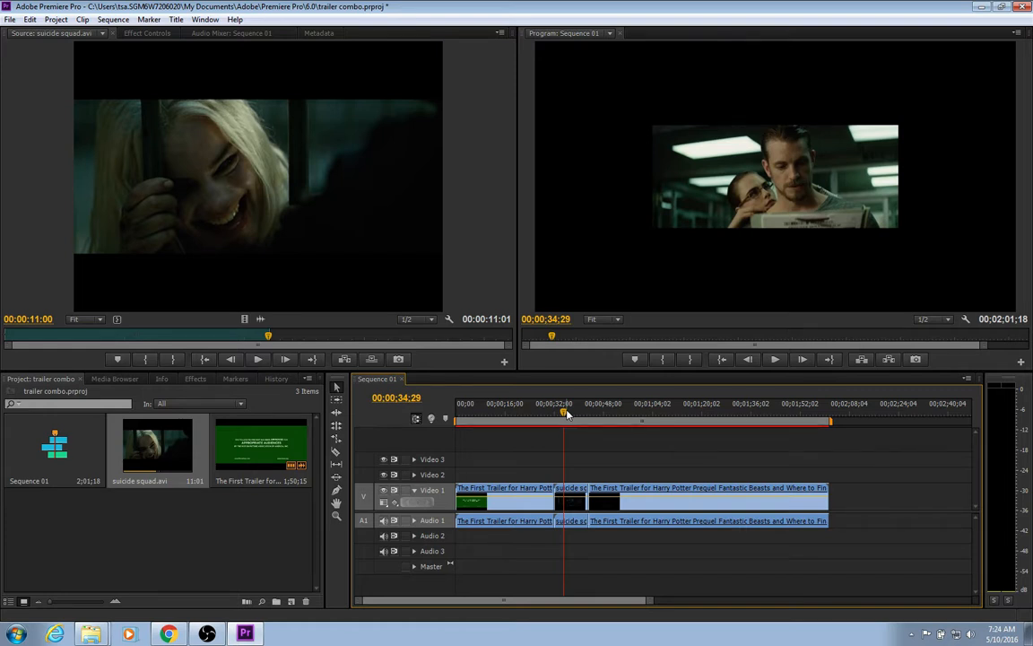
drag(566, 414, 550, 413)
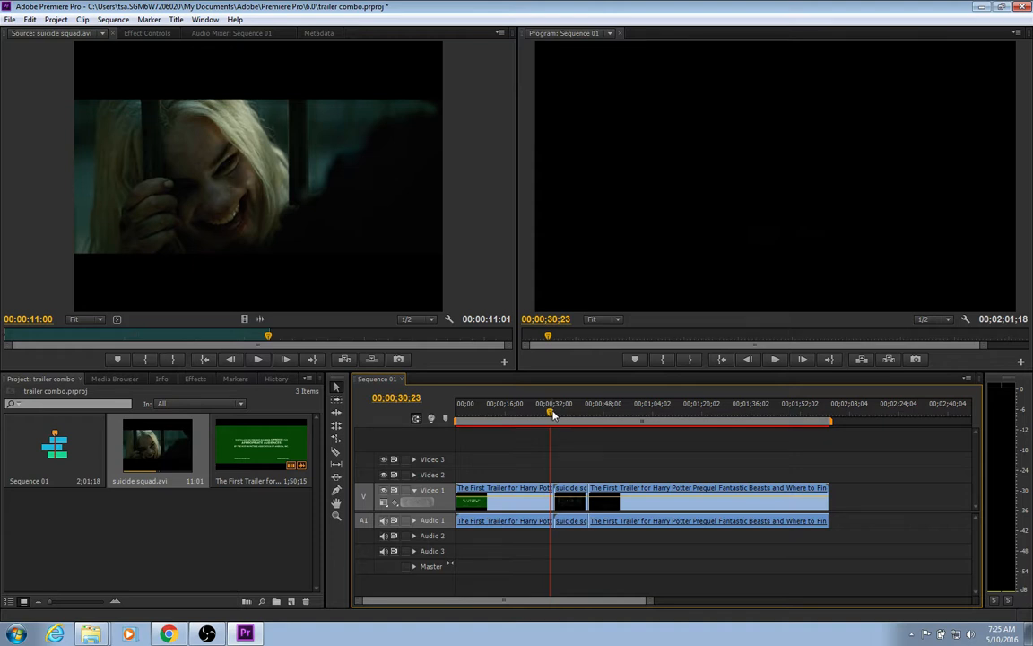
drag(553, 412, 552, 413)
click(569, 510)
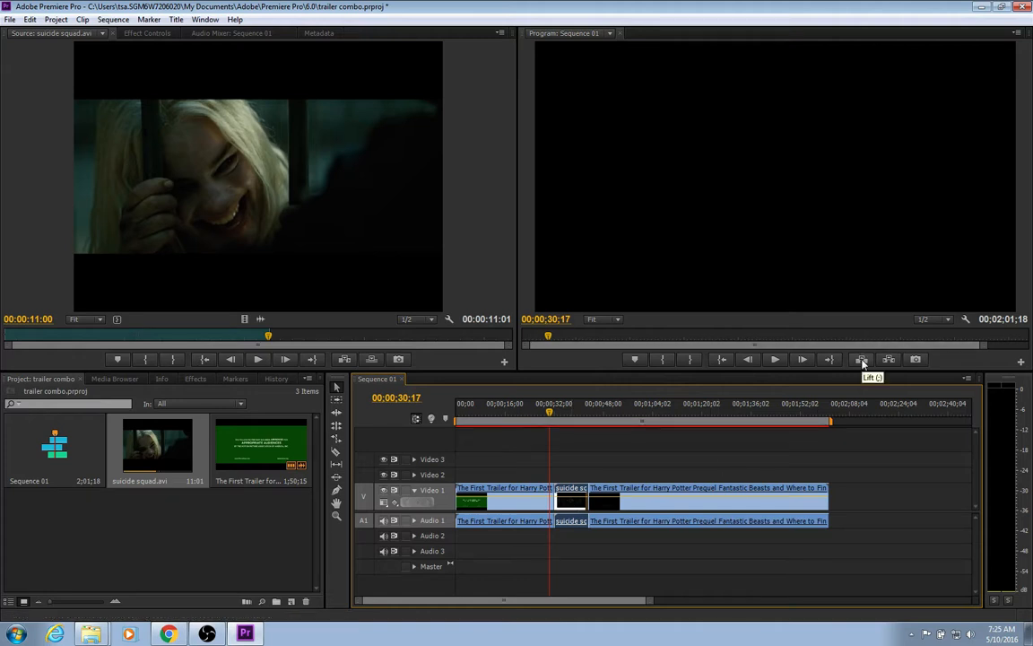
click(863, 363)
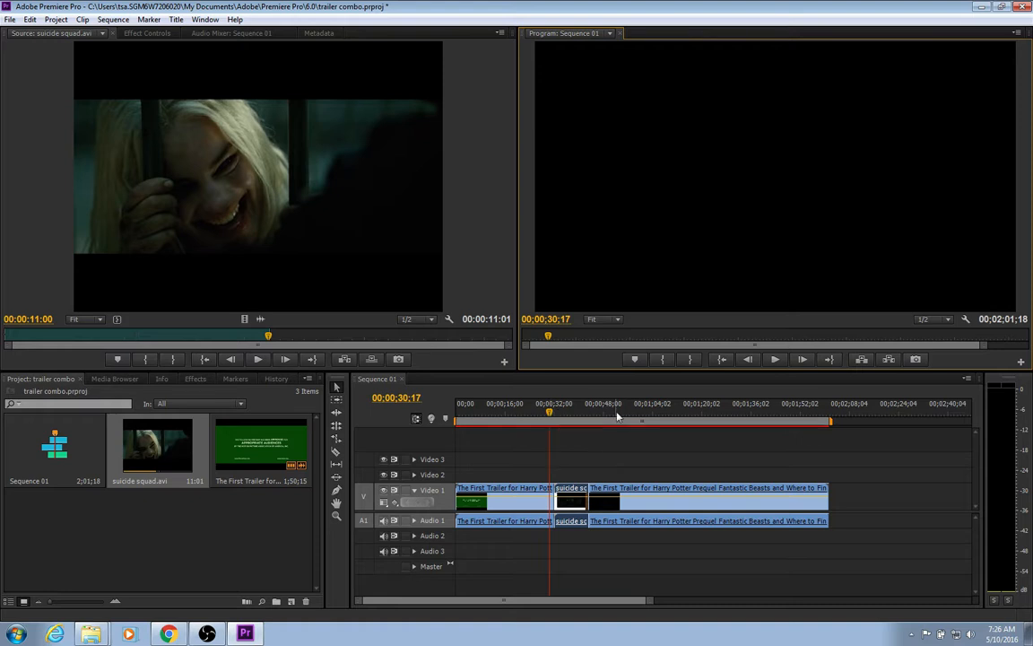
Move the Sequence 01 playhead to 00;00;31;00, just before the inserted suicide squad clip
drag(552, 411, 554, 413)
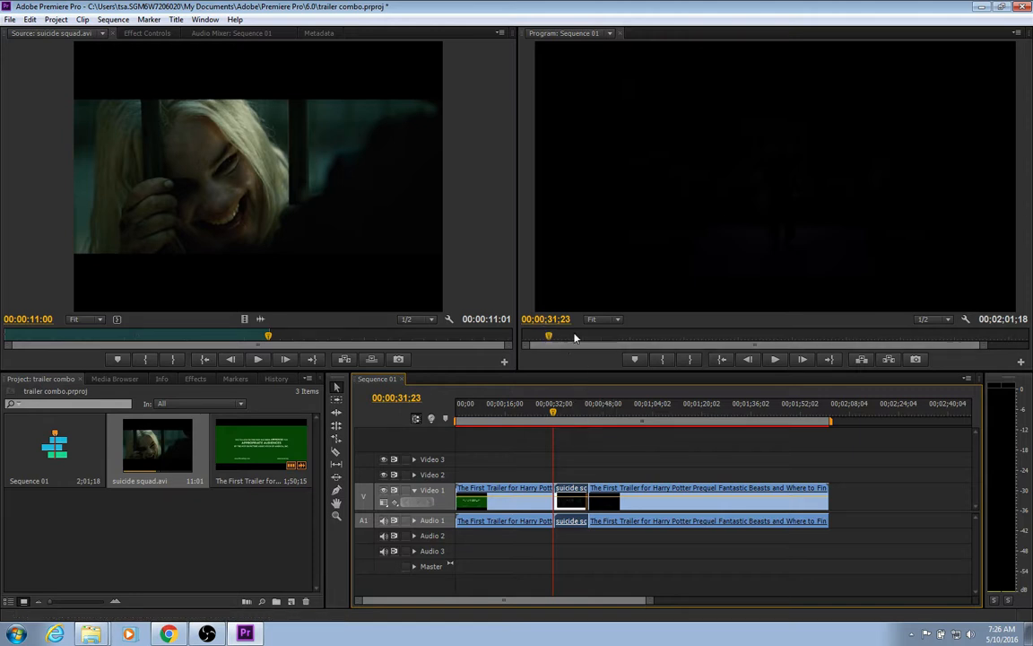
click(547, 319)
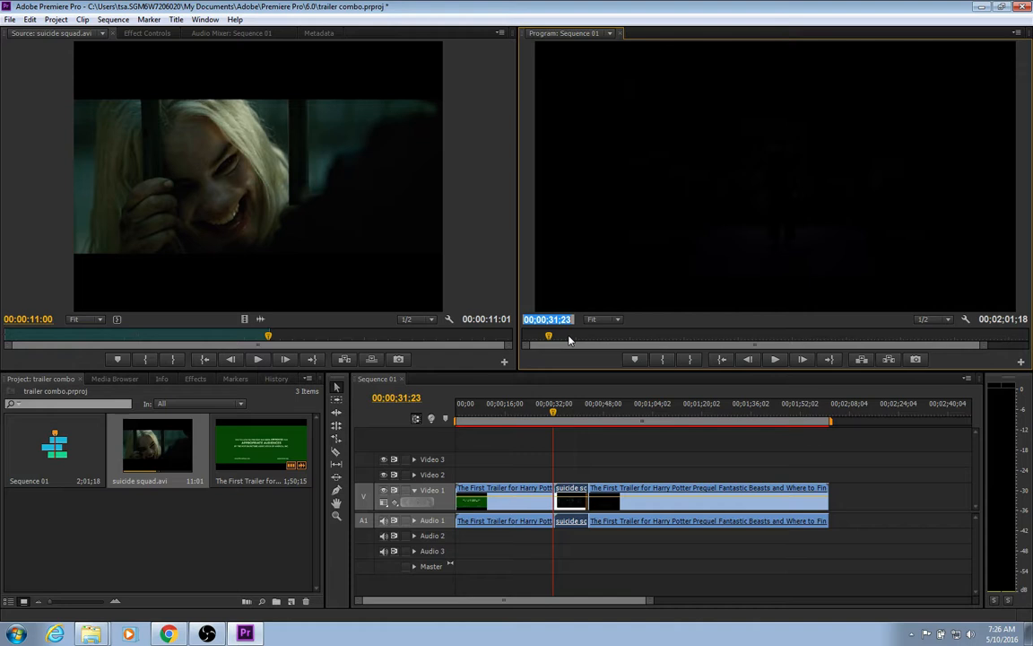
text(31)
key(Return)
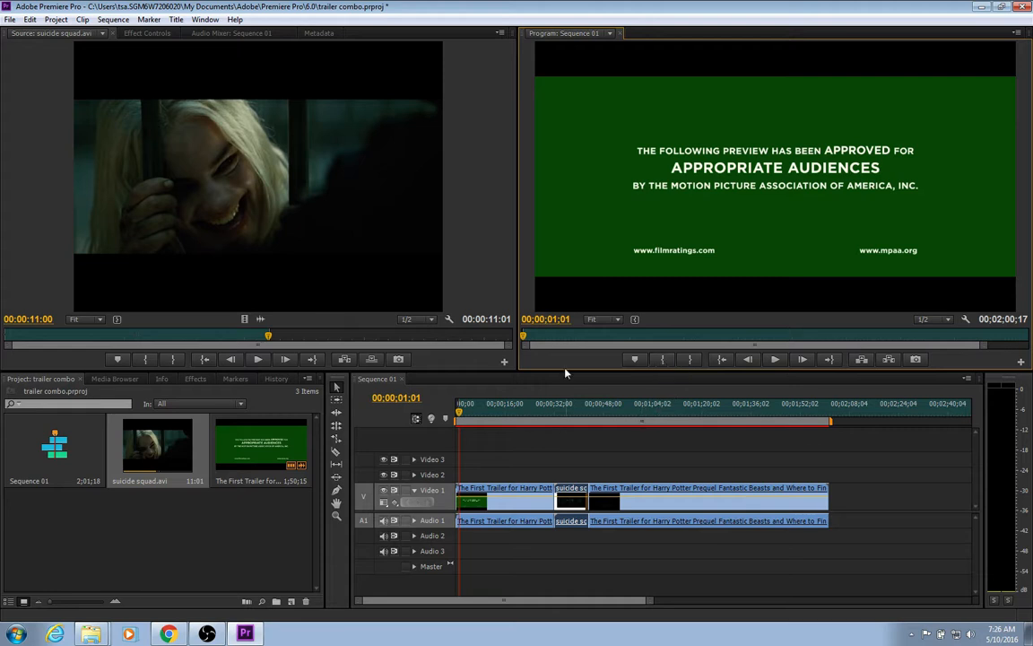
click(552, 320)
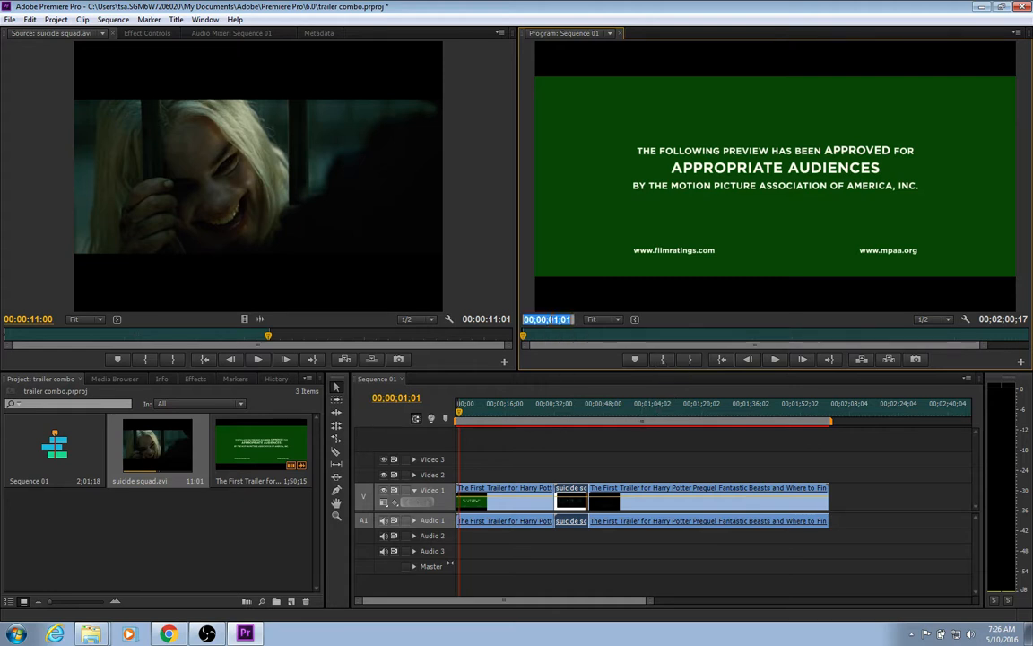
text(31)
key(BackSpace)
key(BackSpace)
text(31)
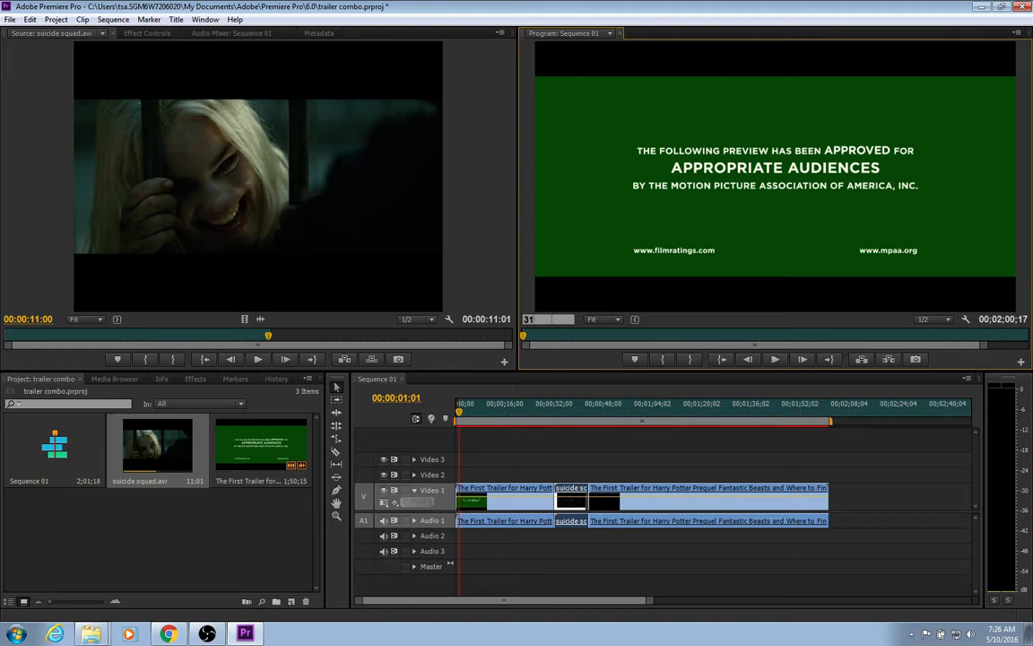
text(:00)
key(Return)
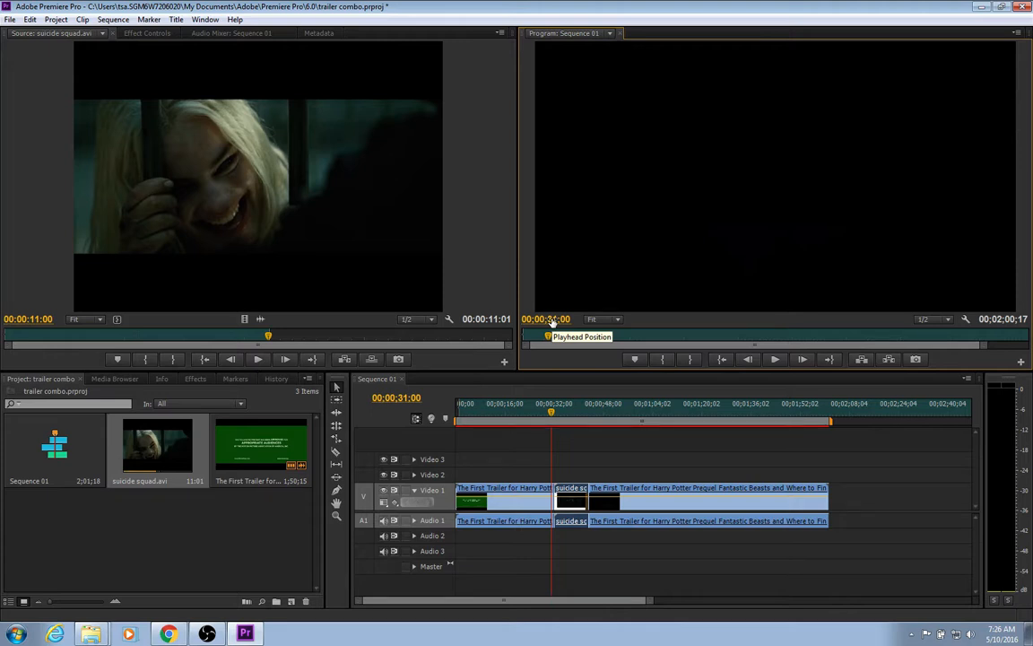
Mark a sequence In point at 00;00;32;20 and an Out point at 00;00;42;29 around the suicide squad clip
click(549, 319)
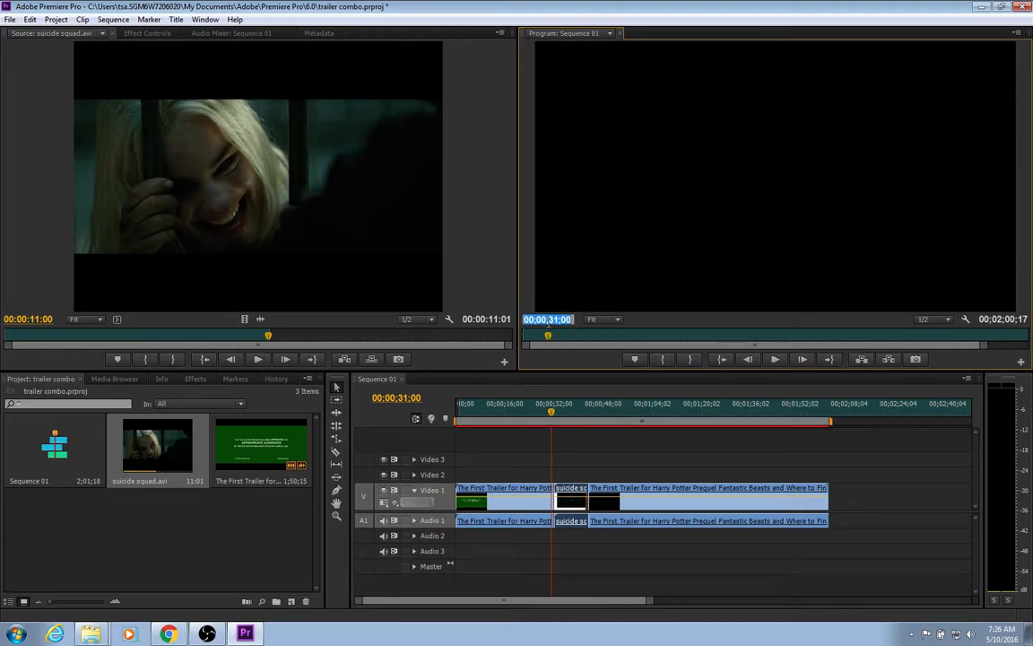
text(31:50)
key(Return)
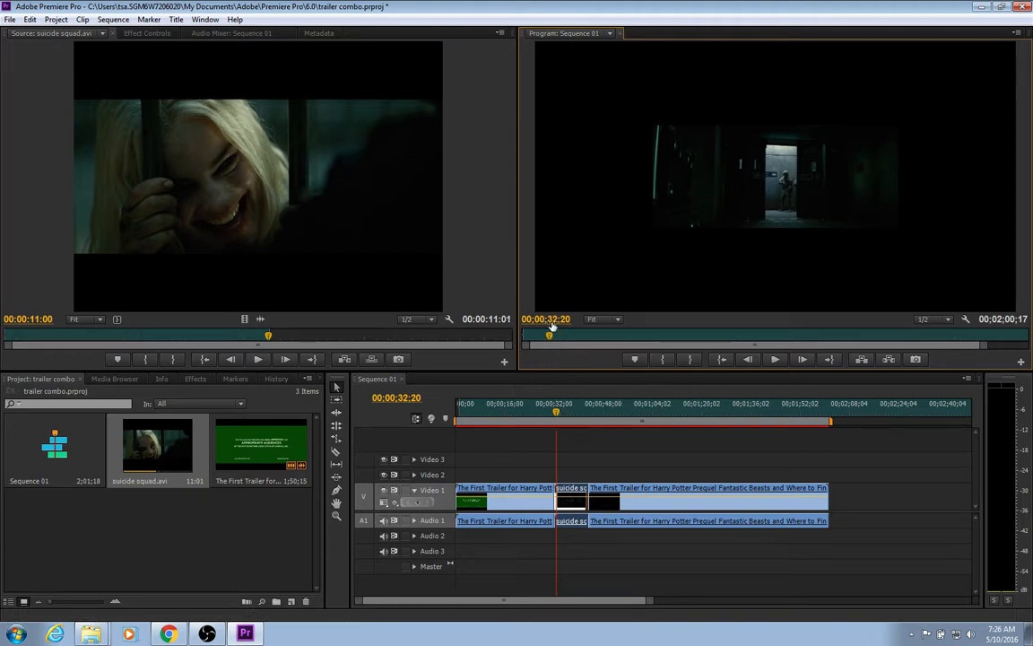
click(662, 359)
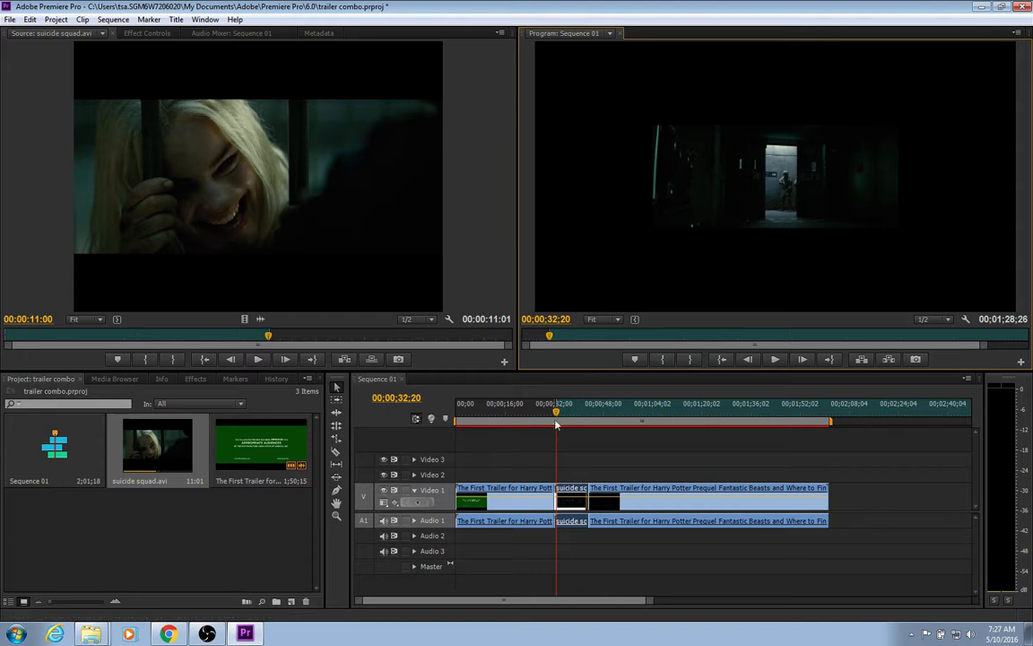
drag(557, 415, 590, 418)
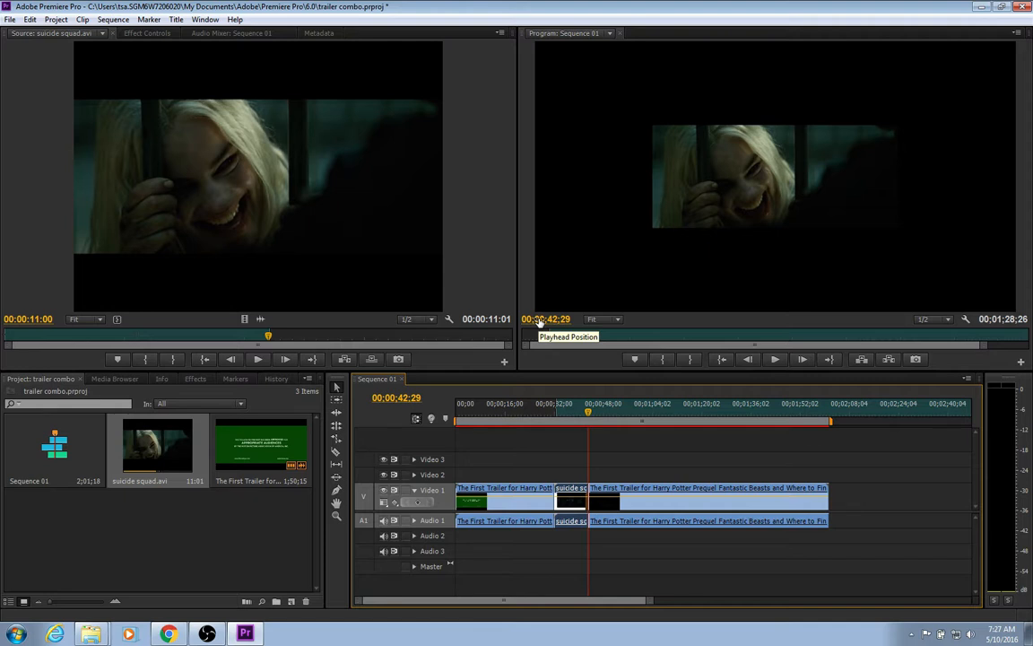
click(691, 359)
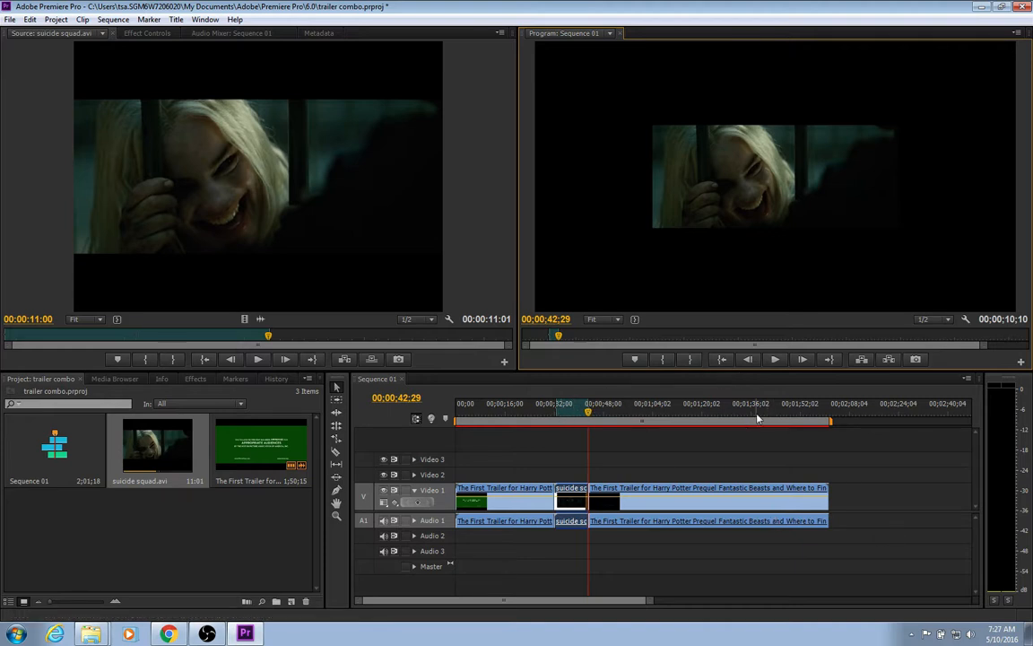
Try lifting the marked range and pasting it at 00;02;08;12, and undo both the paste and the lift
click(863, 362)
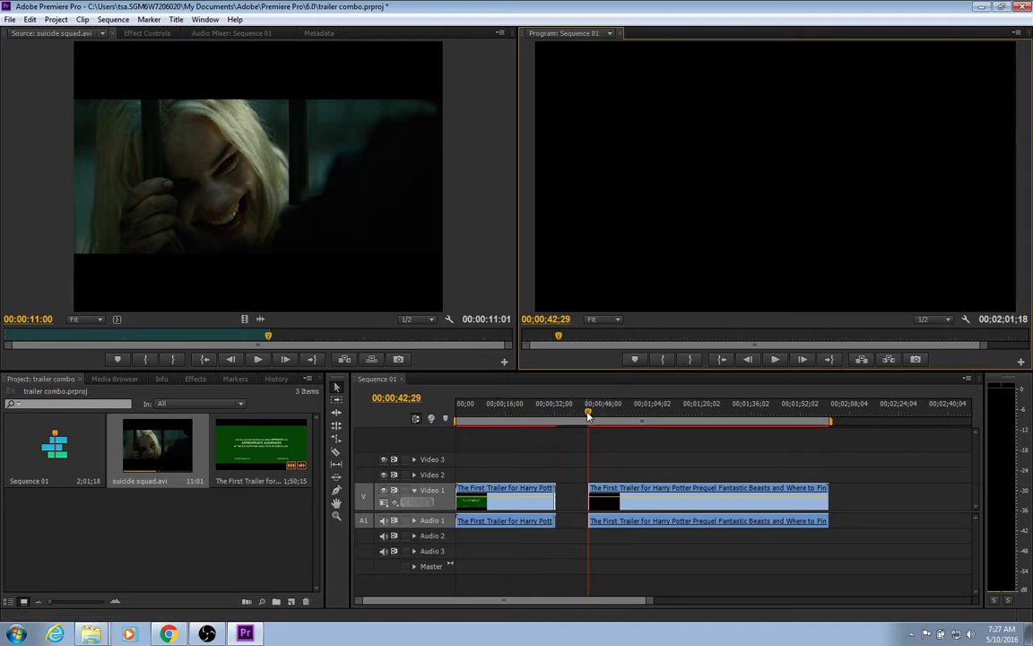
drag(589, 415, 851, 413)
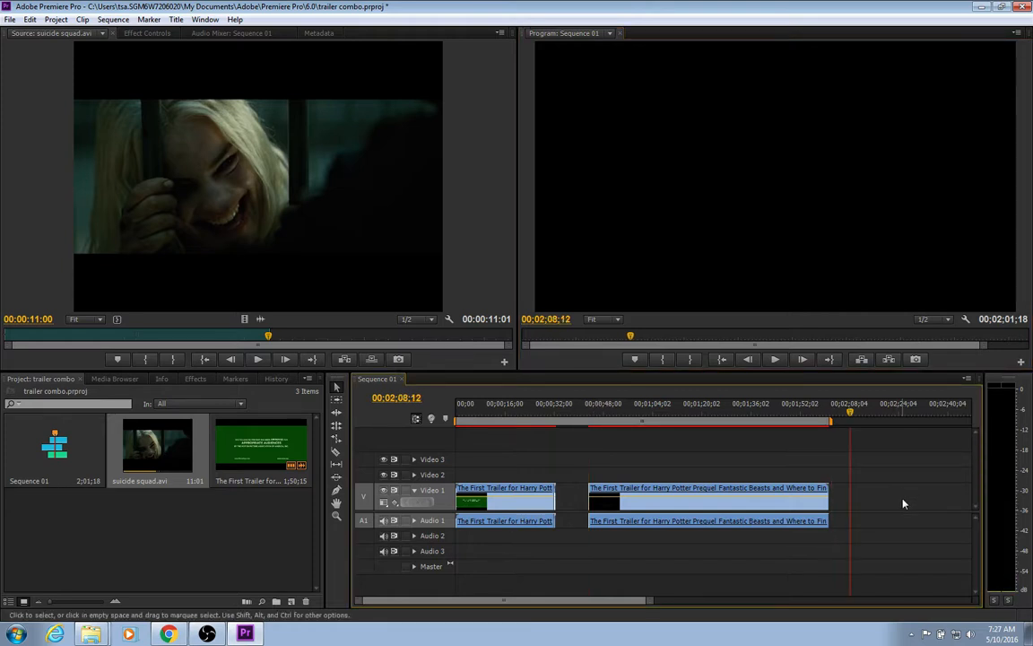
click(30, 19)
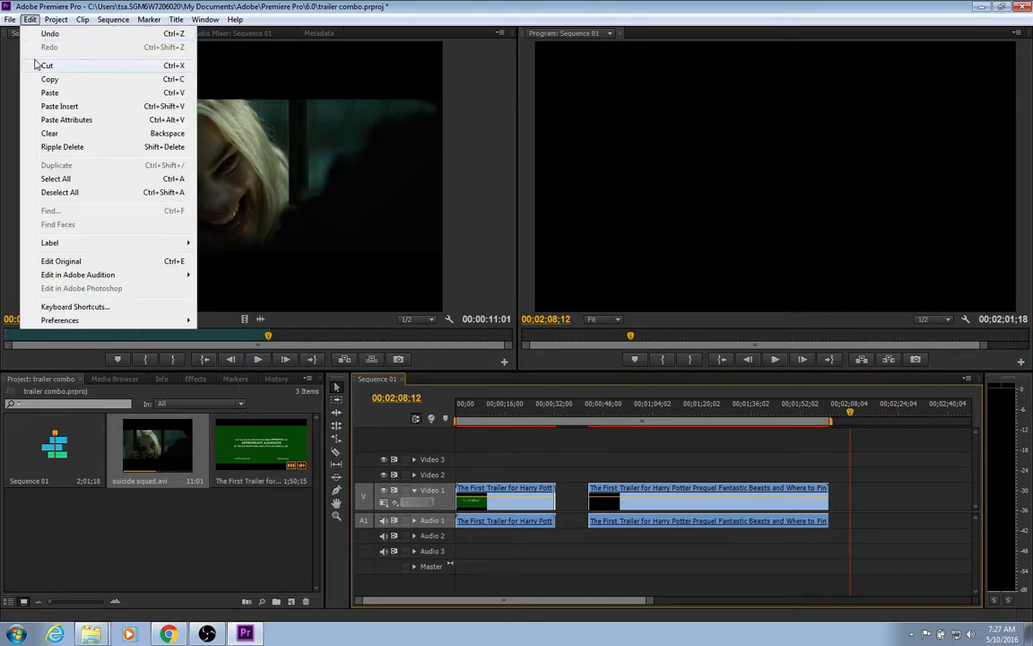
click(48, 93)
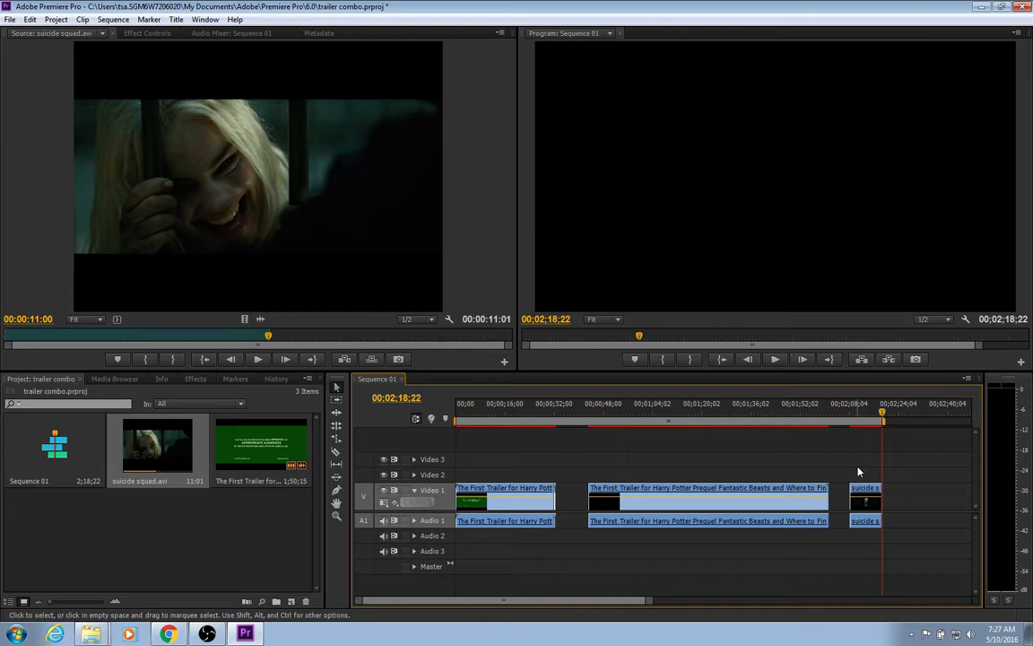
key(ctrl+z)
key(ctrl+z)
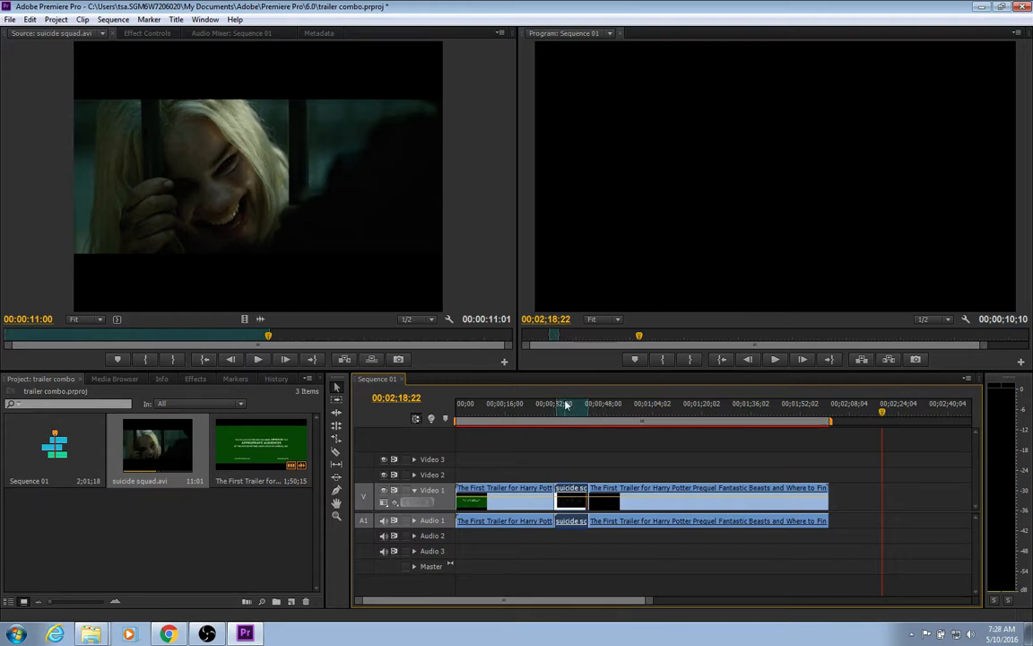
Extract the marked suicide squad range from Sequence 01 so the gap closes
click(889, 359)
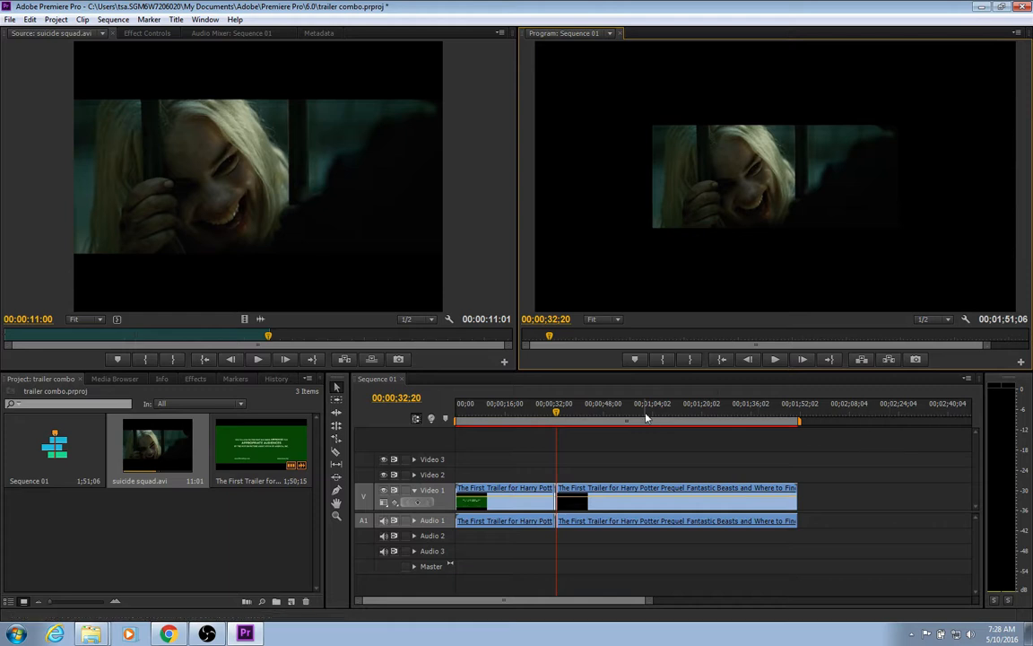
click(556, 415)
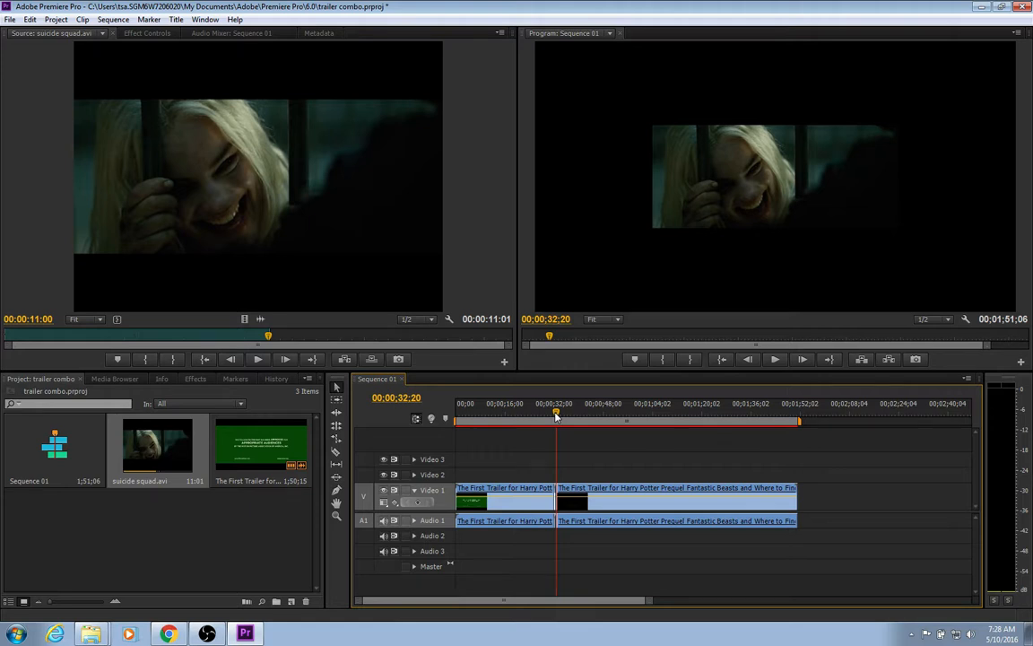
Move the Sequence 01 playhead to 00;00;06;18 and create a new title with the default settings
drag(556, 415, 476, 414)
click(176, 18)
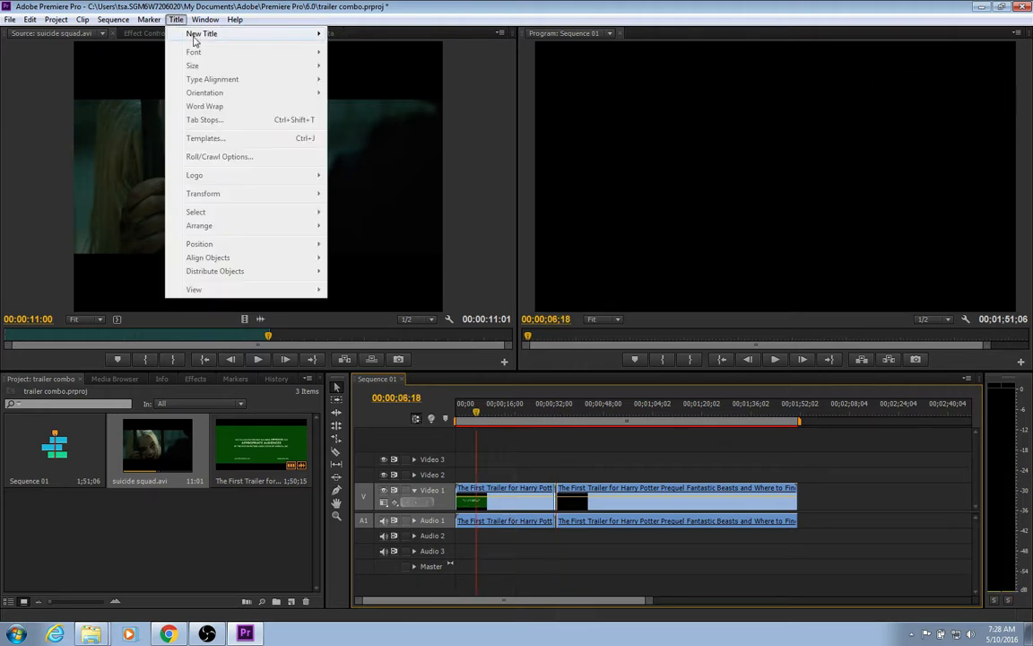
mouse_move(263, 41)
click(384, 34)
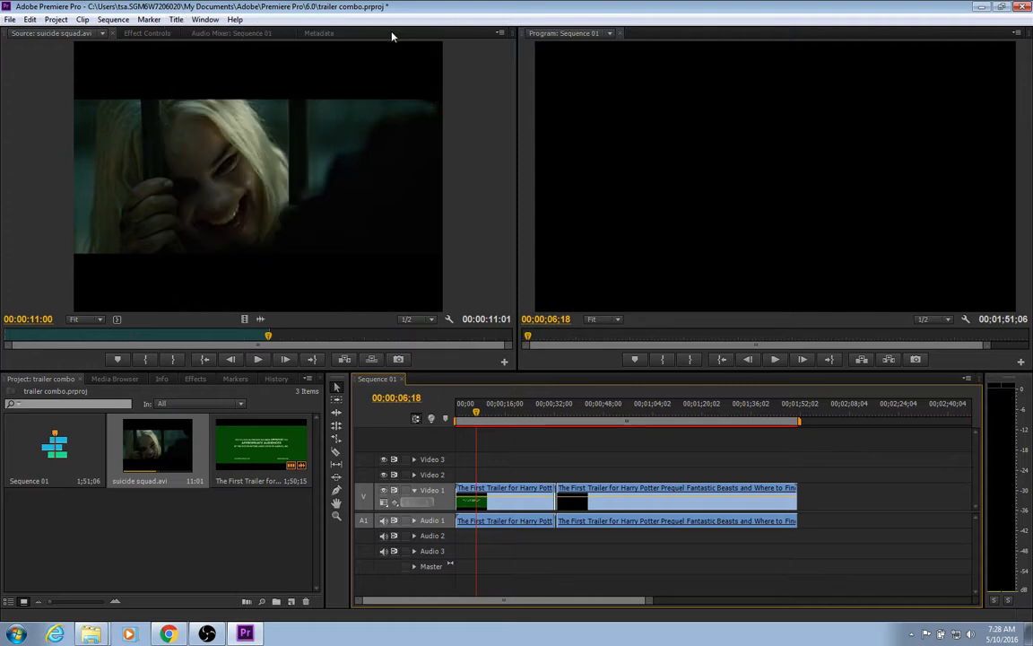
click(543, 373)
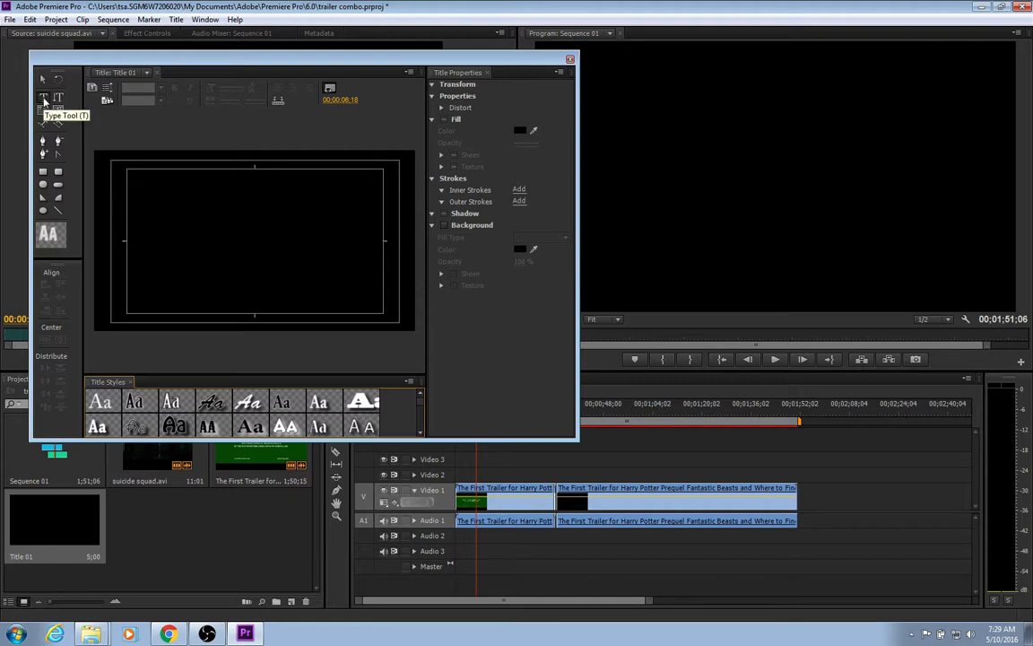
Add the text "HI STUDENTS !" in the upper part of the title with the Type Tool
click(43, 98)
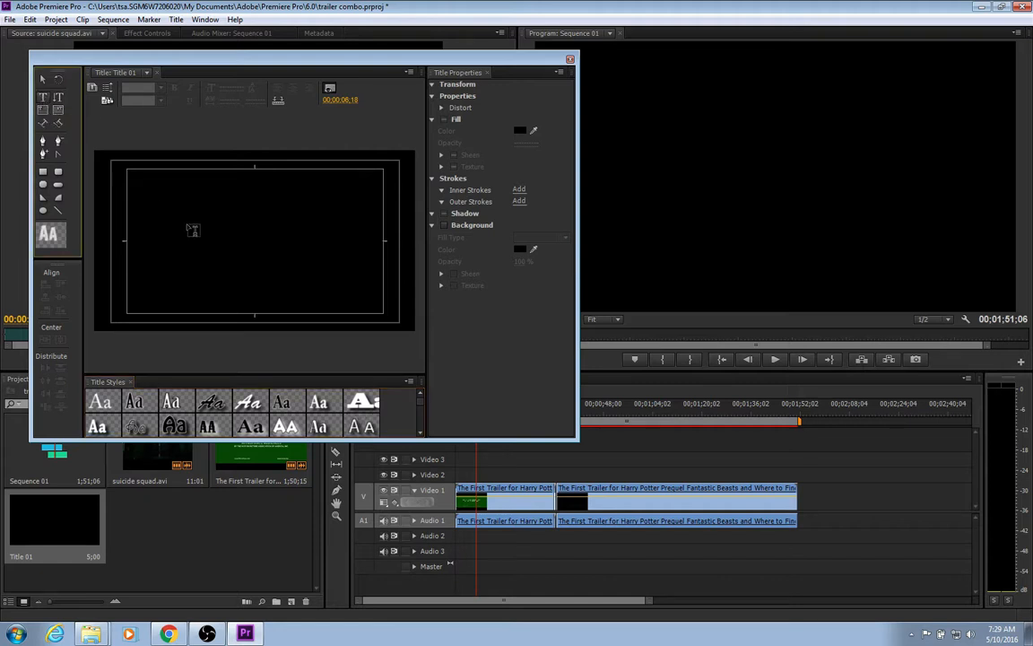
click(182, 213)
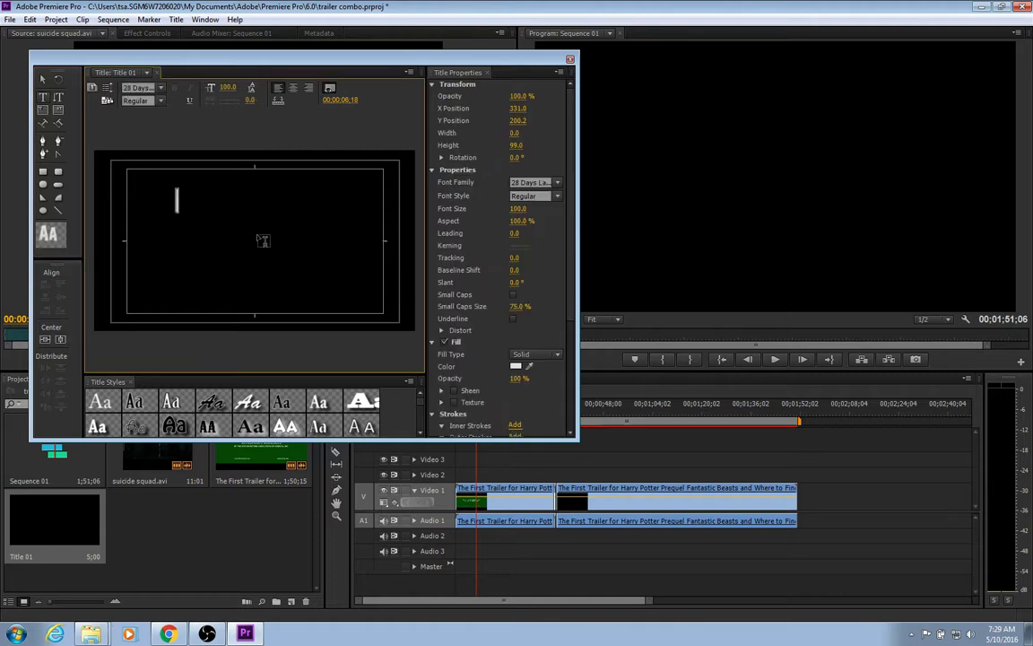
text(H! STUDENT)
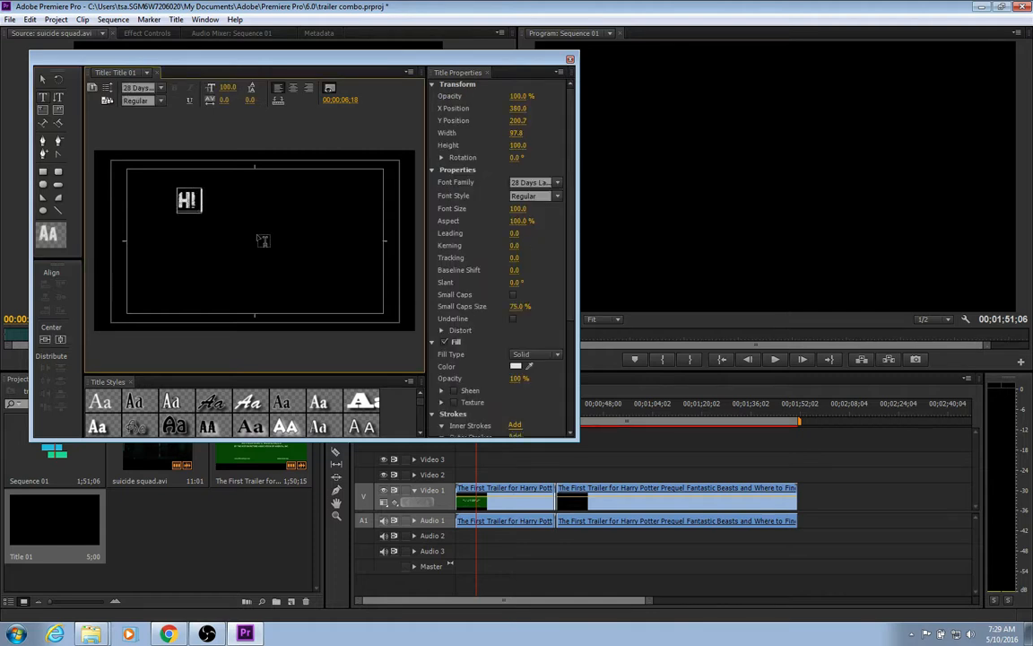
text(S !)
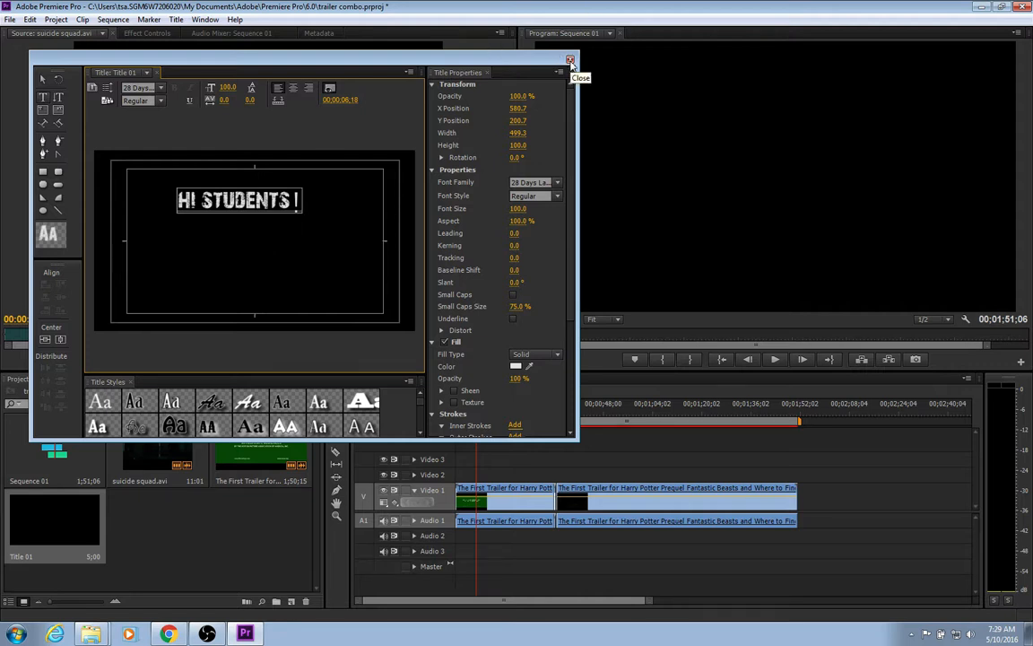
Close the title editor and place the title on Video 2 at 00;00;06;18
click(571, 61)
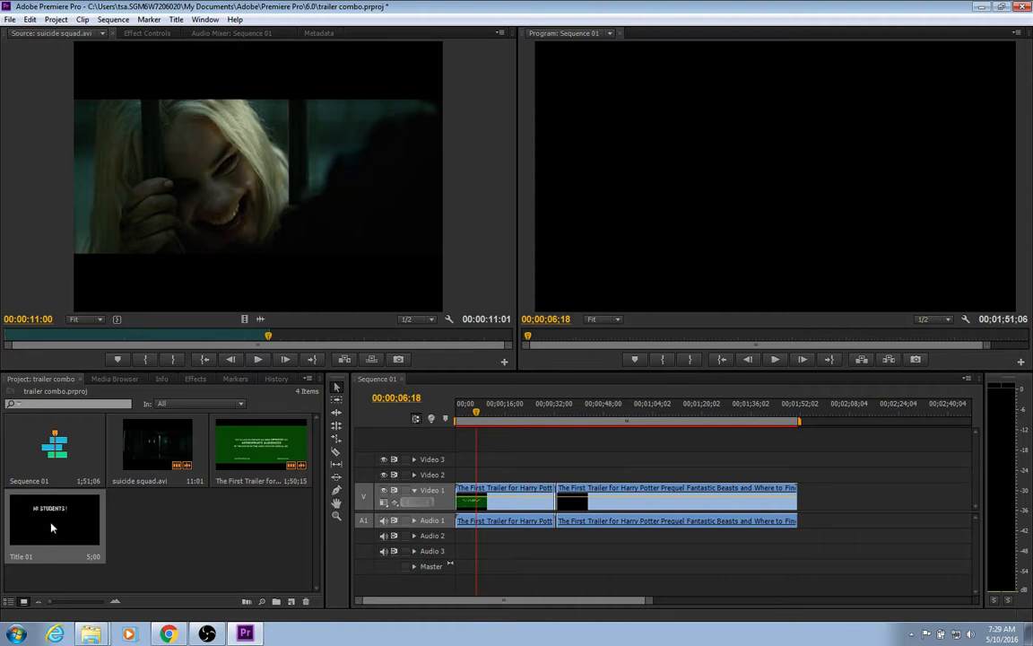
drag(56, 532, 480, 475)
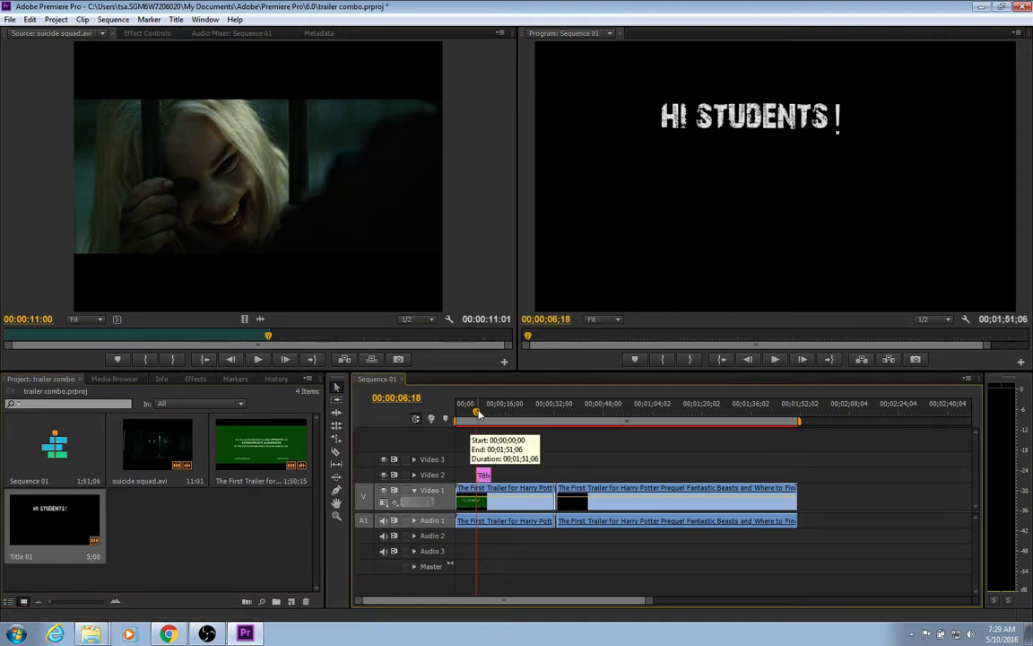
Shorten Title 01 on Video 2 by trimming its end inward
drag(650, 600, 594, 601)
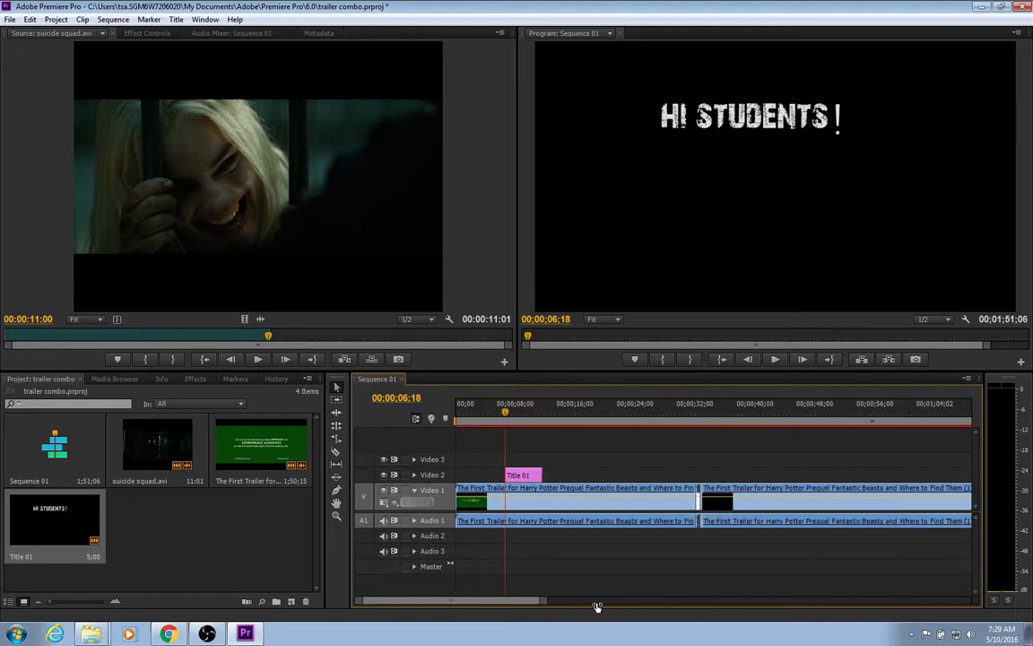
drag(548, 475, 529, 475)
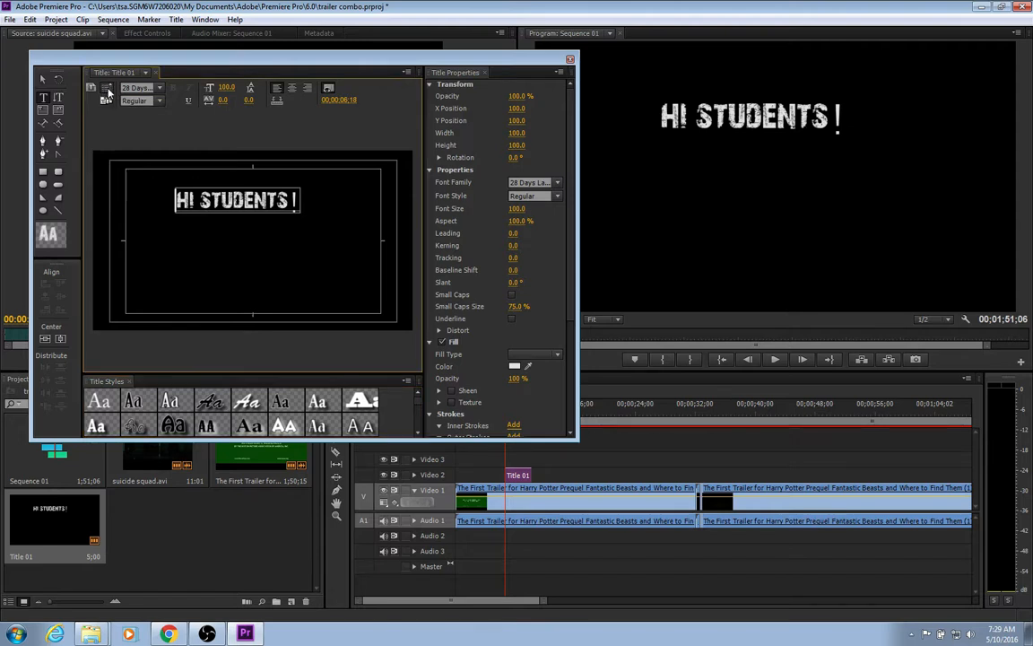
Set the title type of Title 01 to Crawl Left in the roll/crawl options and close the title editor
click(107, 91)
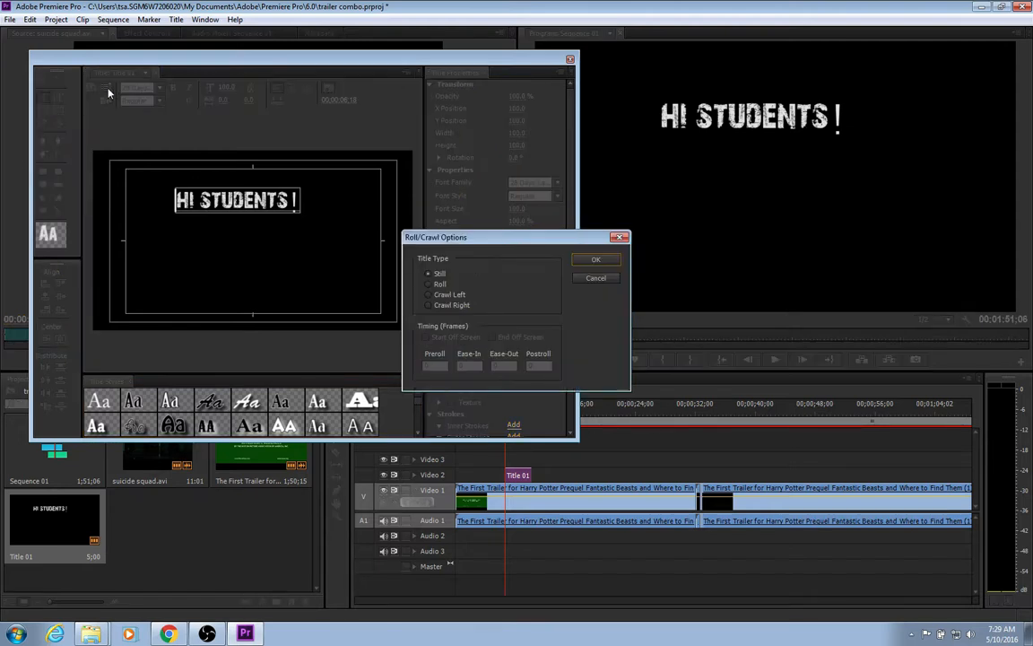
click(432, 284)
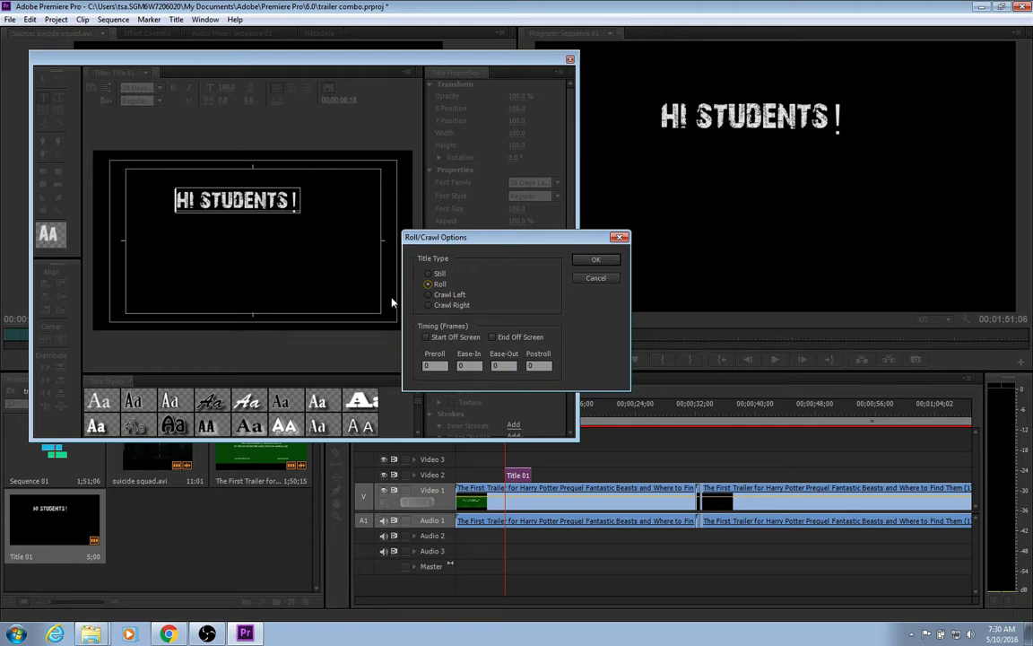
click(428, 295)
click(599, 261)
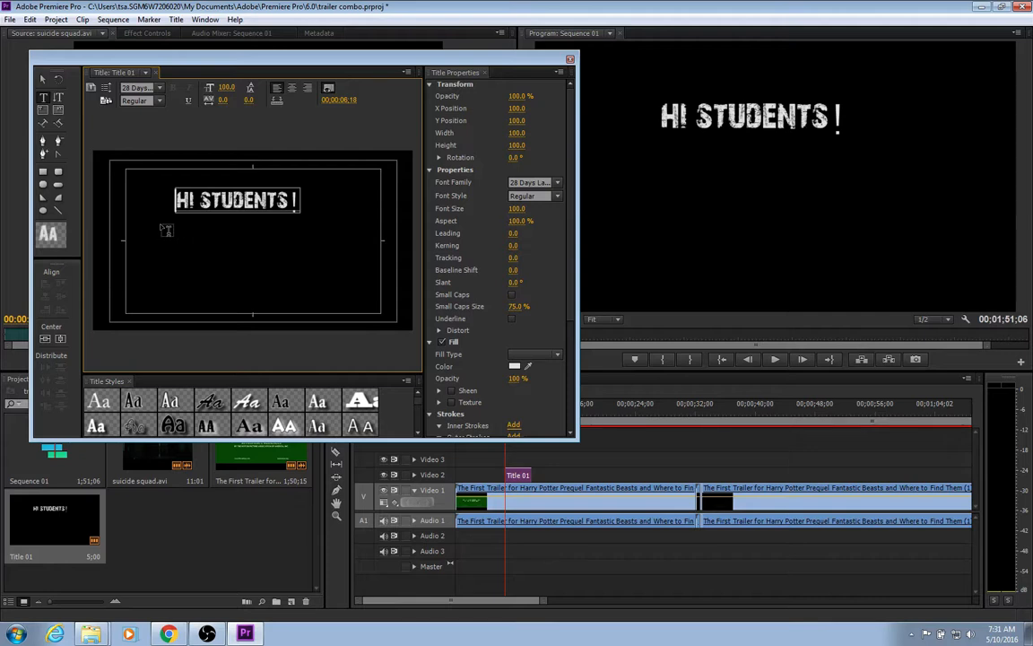
click(569, 61)
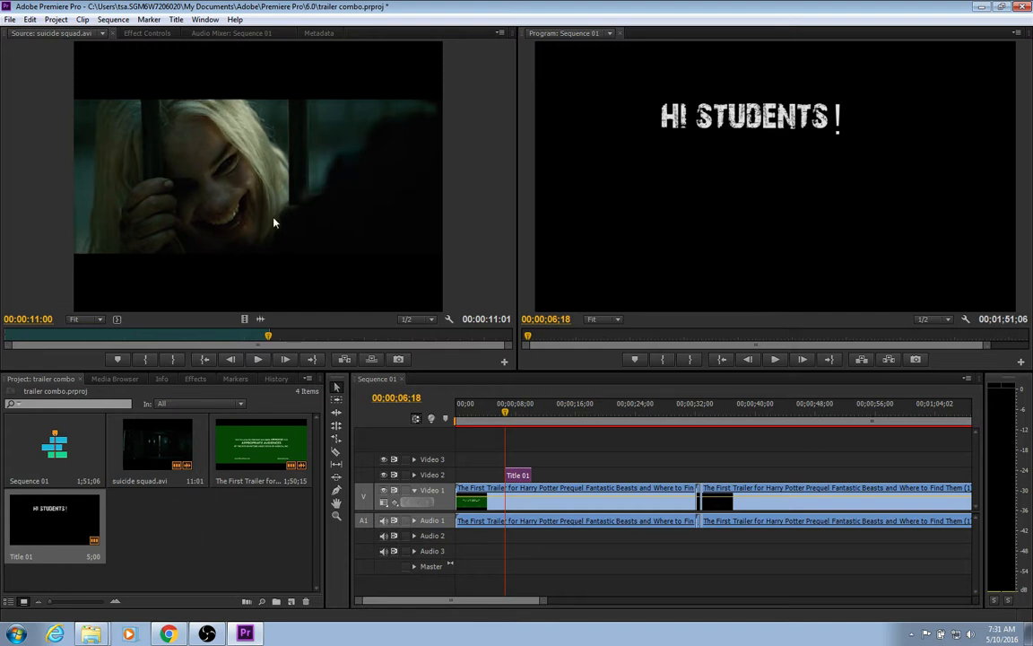
click(205, 20)
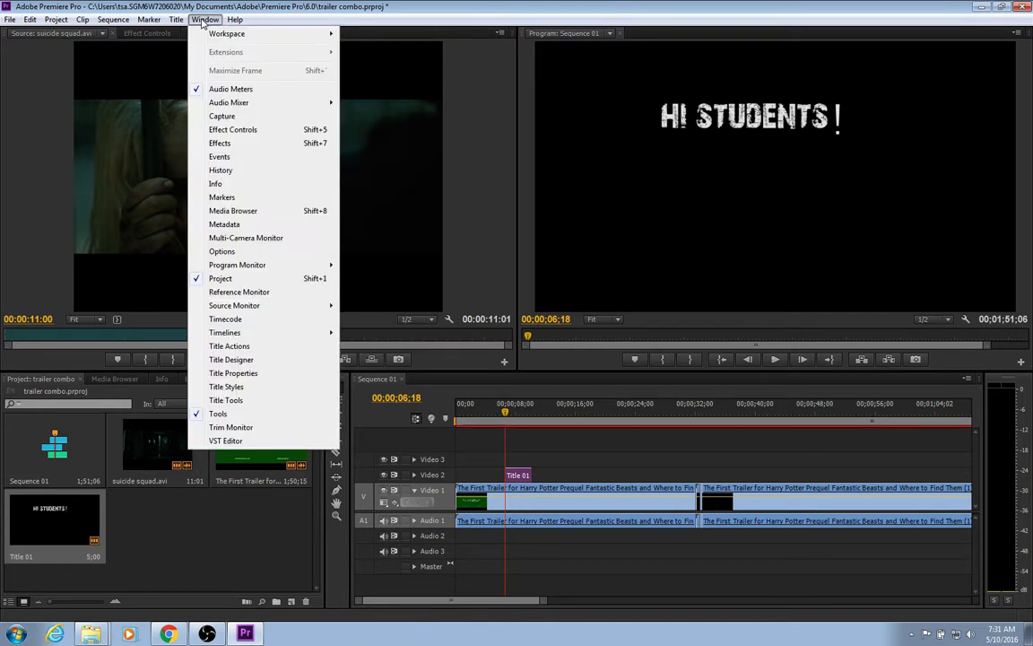
mouse_move(245, 106)
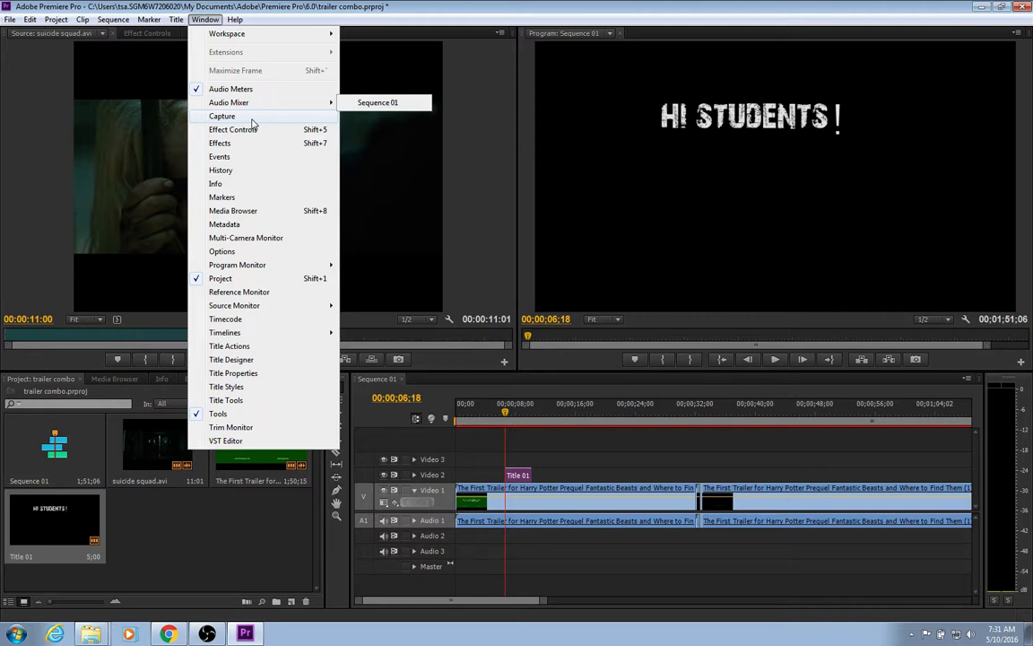
click(980, 52)
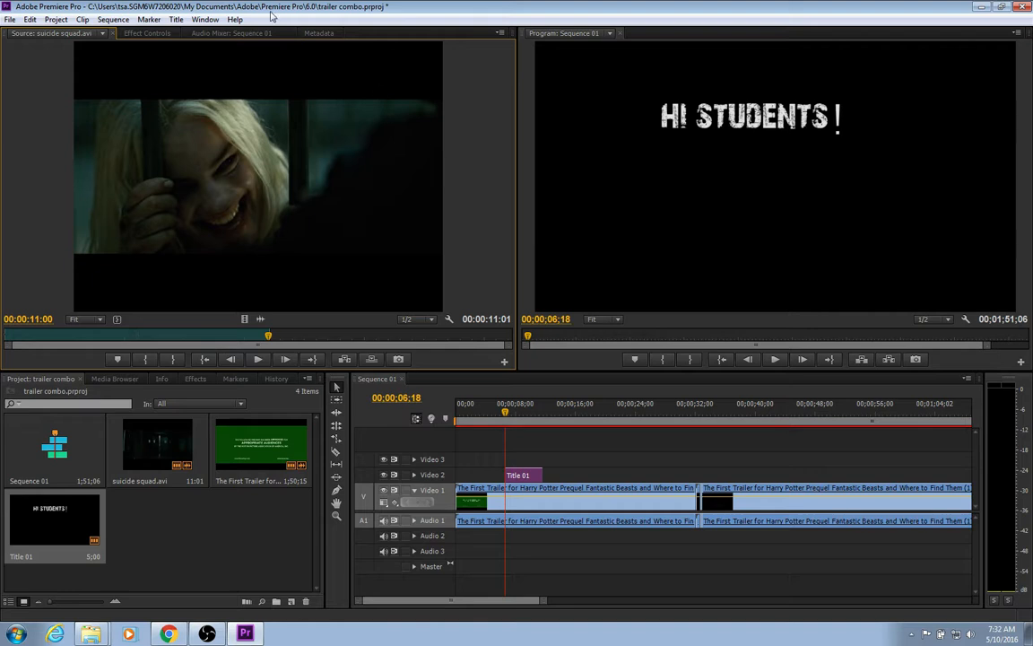
Save the current panel layout as a new workspace named with the instructor's surname followed by "workspace"
click(205, 20)
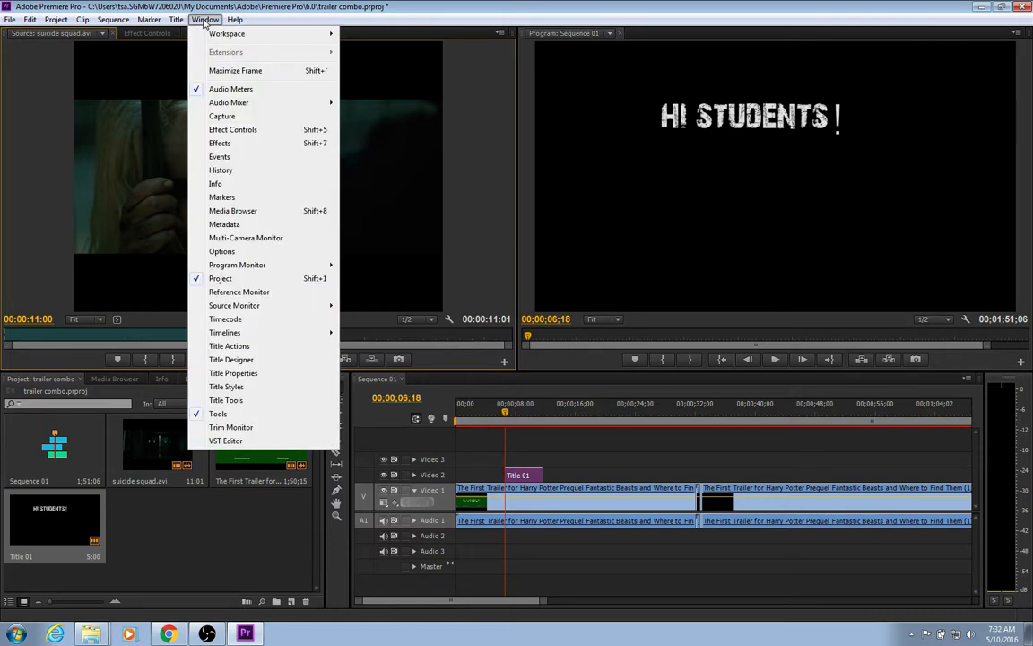
mouse_move(224, 36)
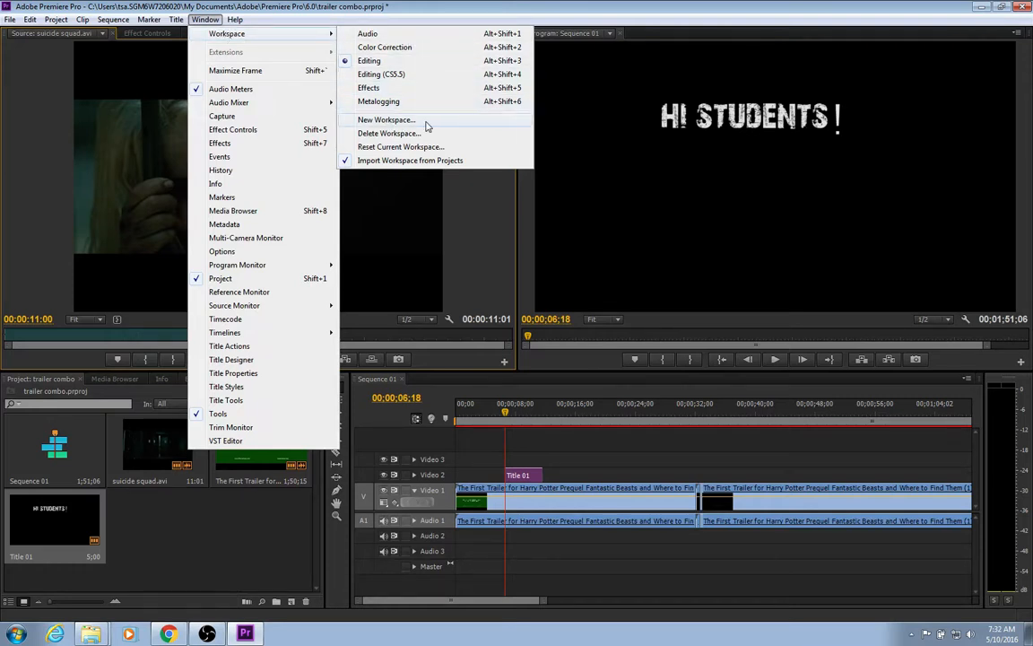
click(427, 126)
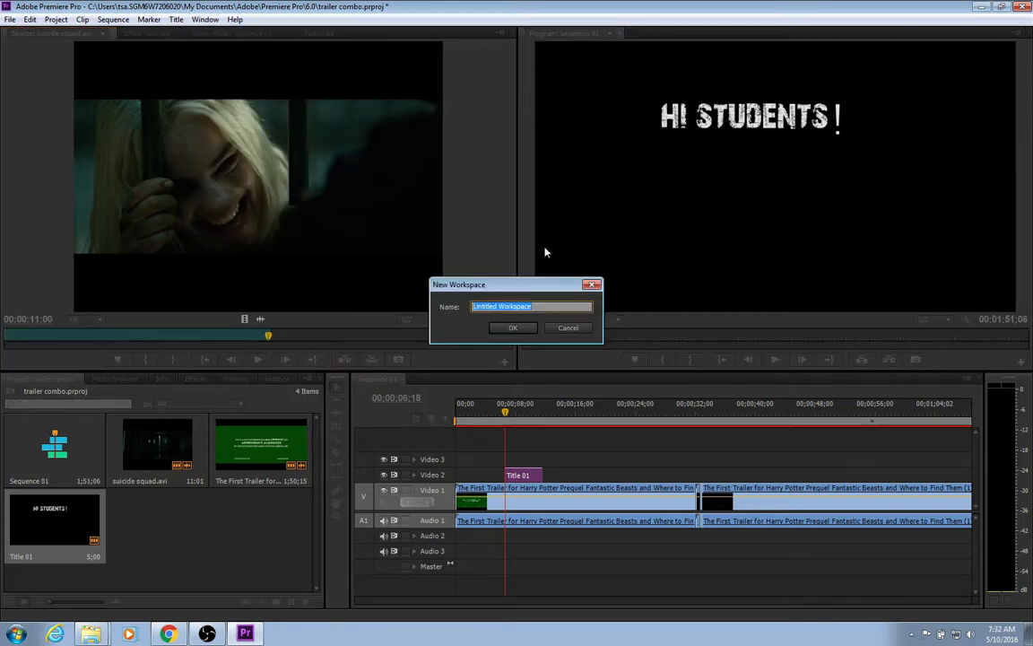
text(routhiers workspace)
click(513, 328)
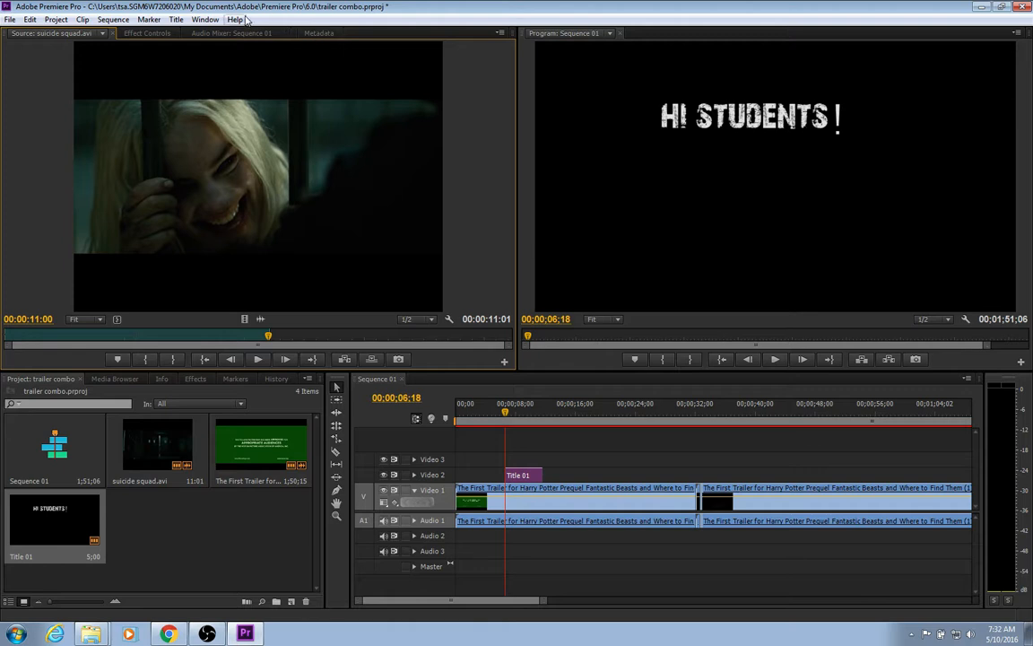
click(205, 20)
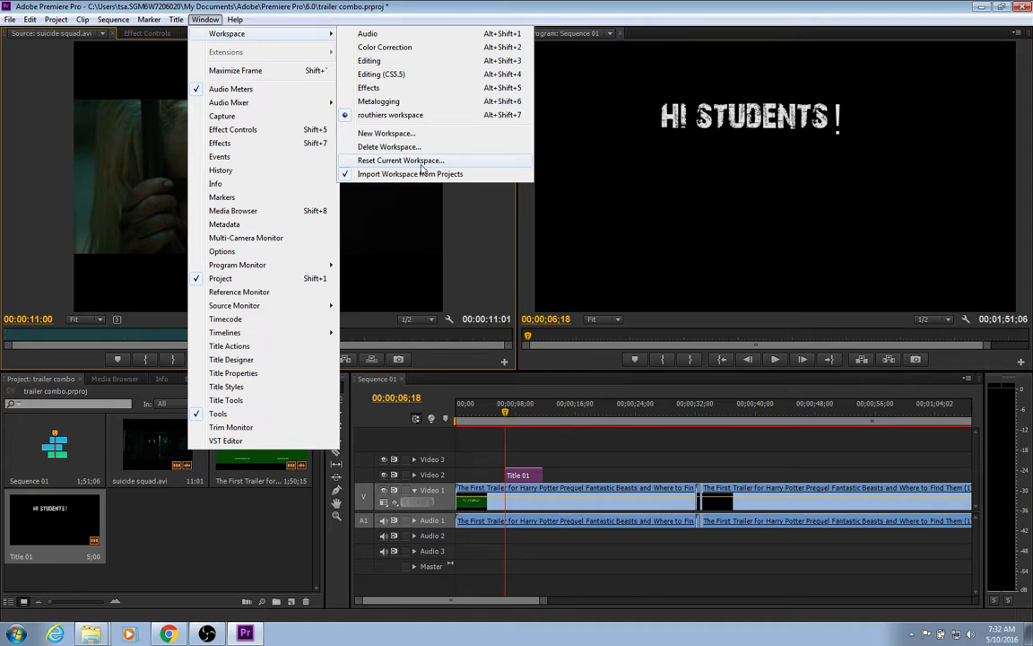
click(451, 11)
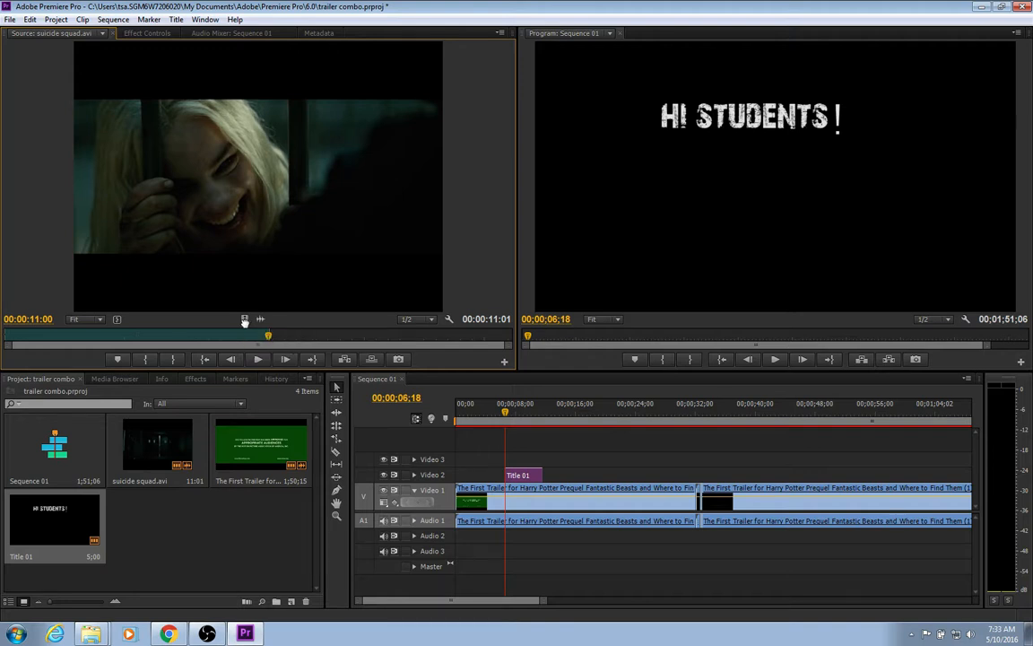
Place only the suicide squad.avi video on Video 3 at about 2 seconds and only its audio on Audio 3 at about 21 seconds
drag(244, 320, 350, 445)
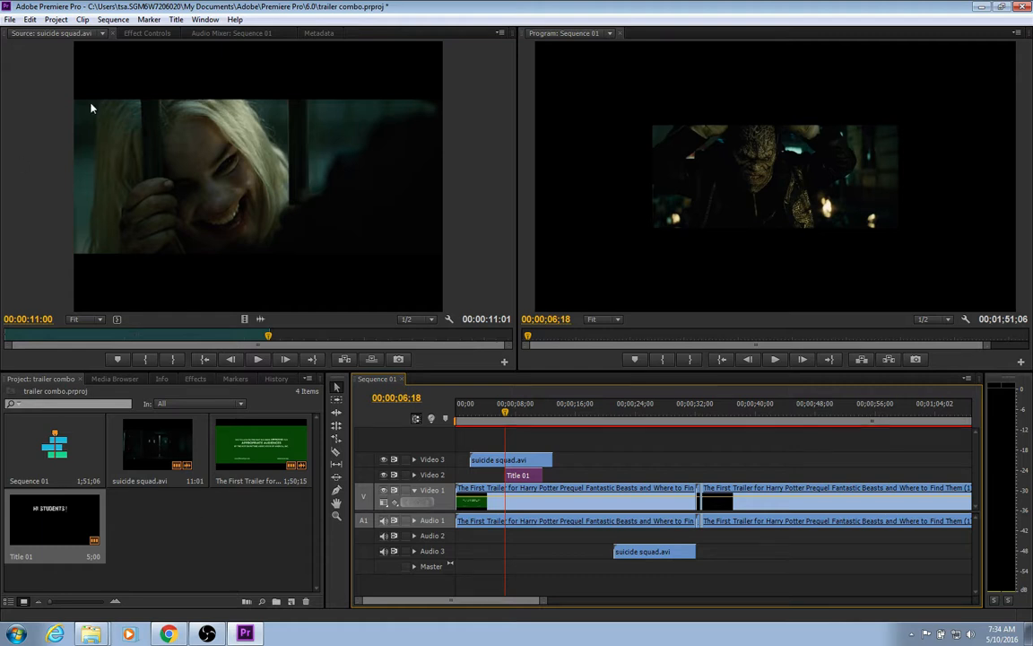
Import the Styles folder from the Premiere Pro 6.0 documents folder into the project
click(9, 20)
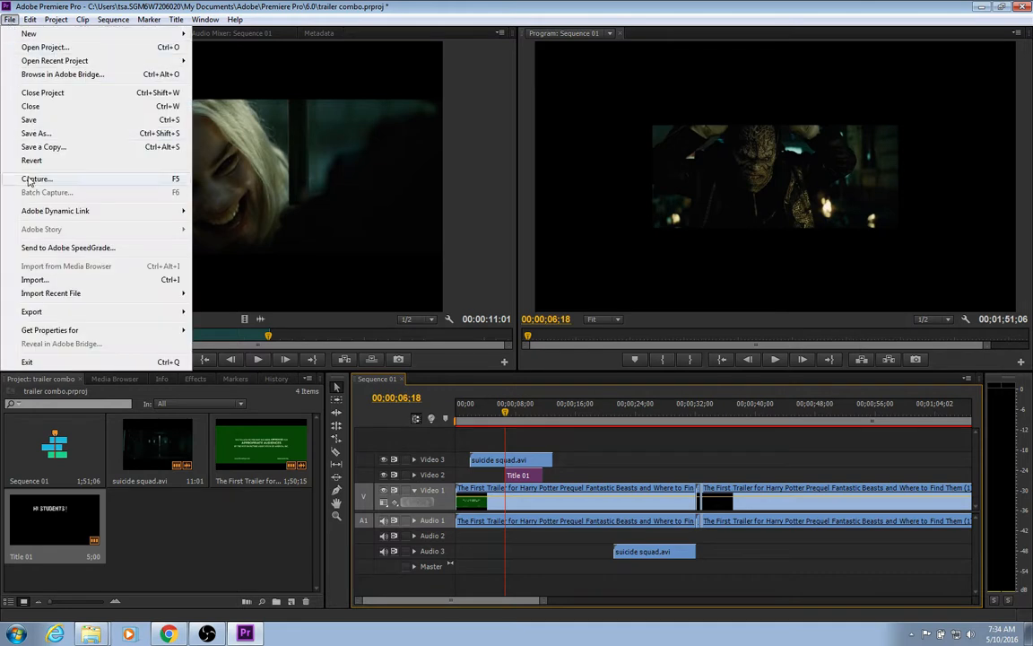
click(41, 279)
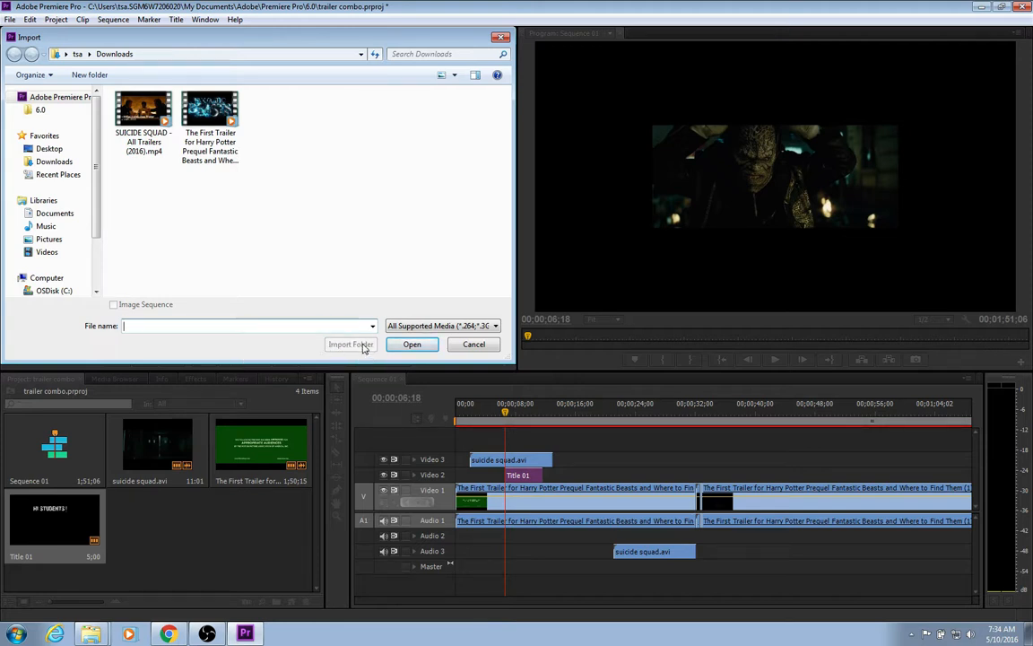
click(39, 111)
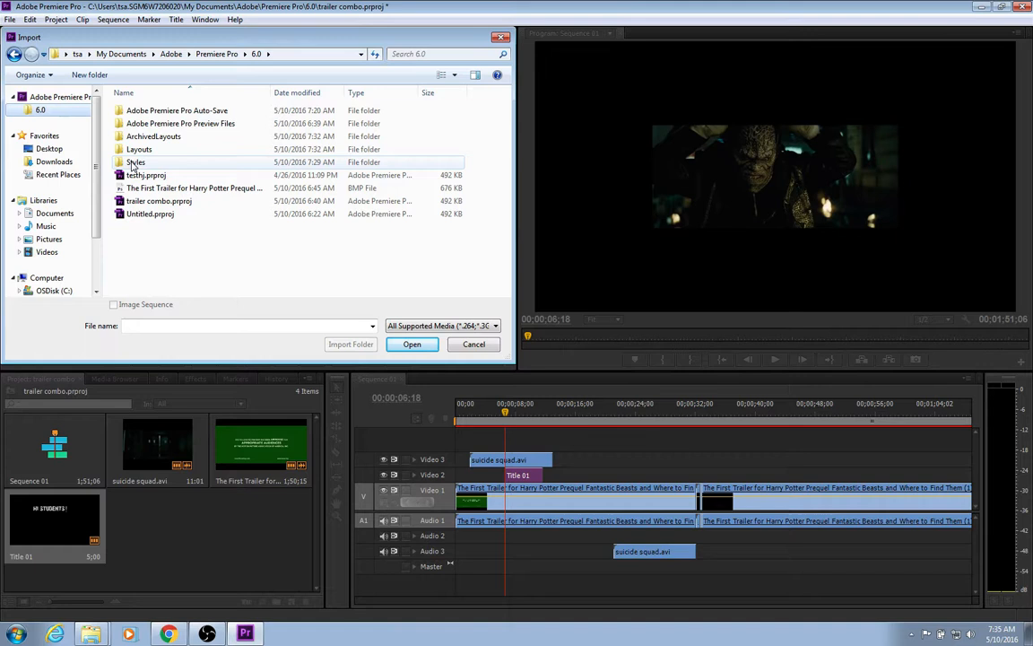
click(132, 163)
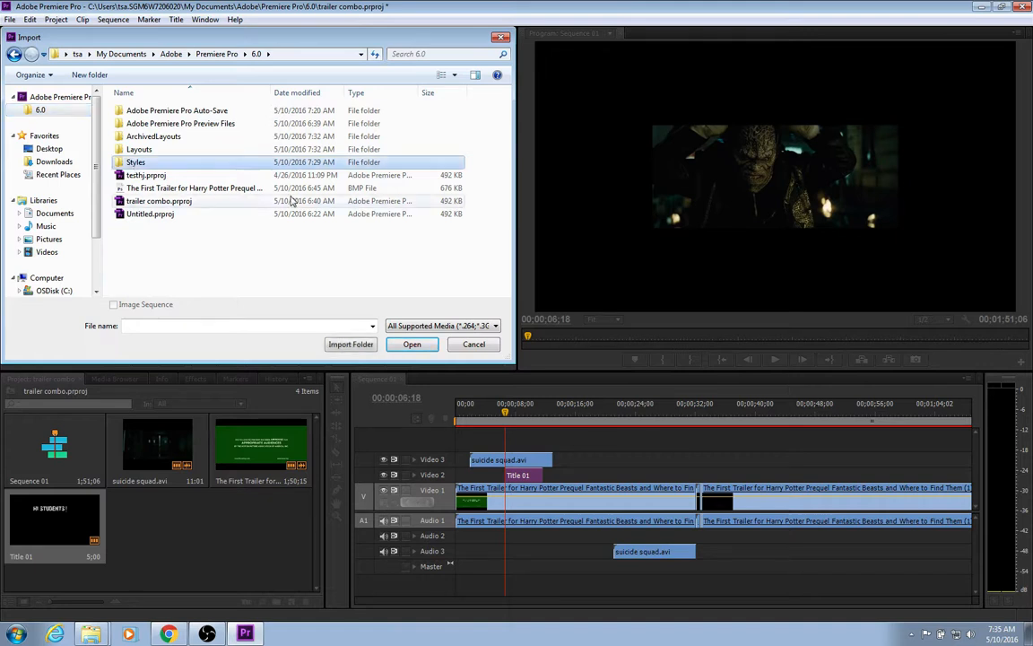
click(350, 344)
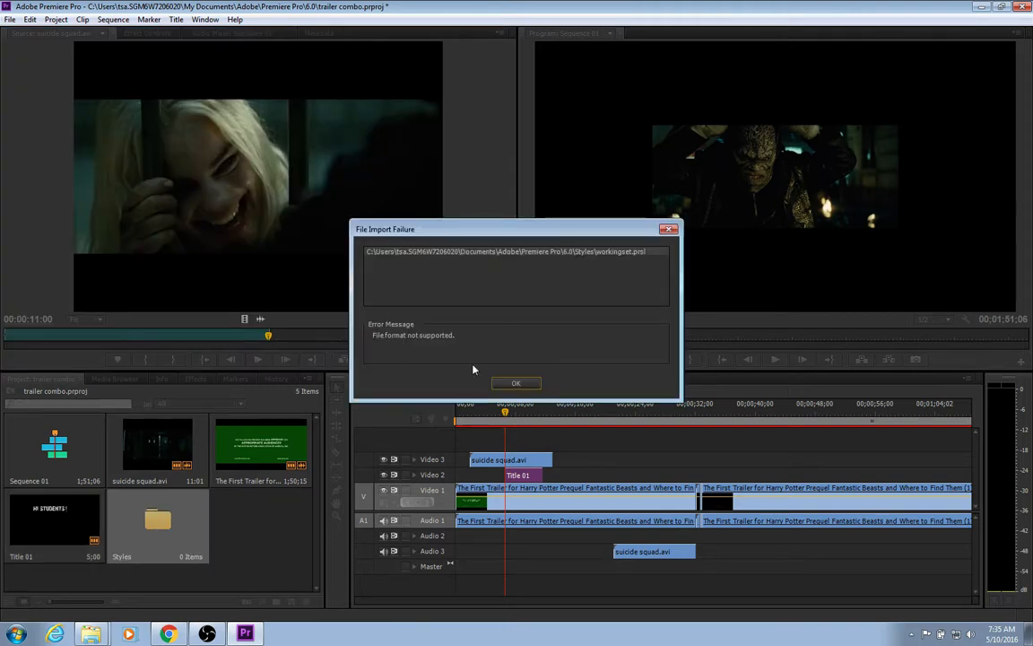
click(509, 382)
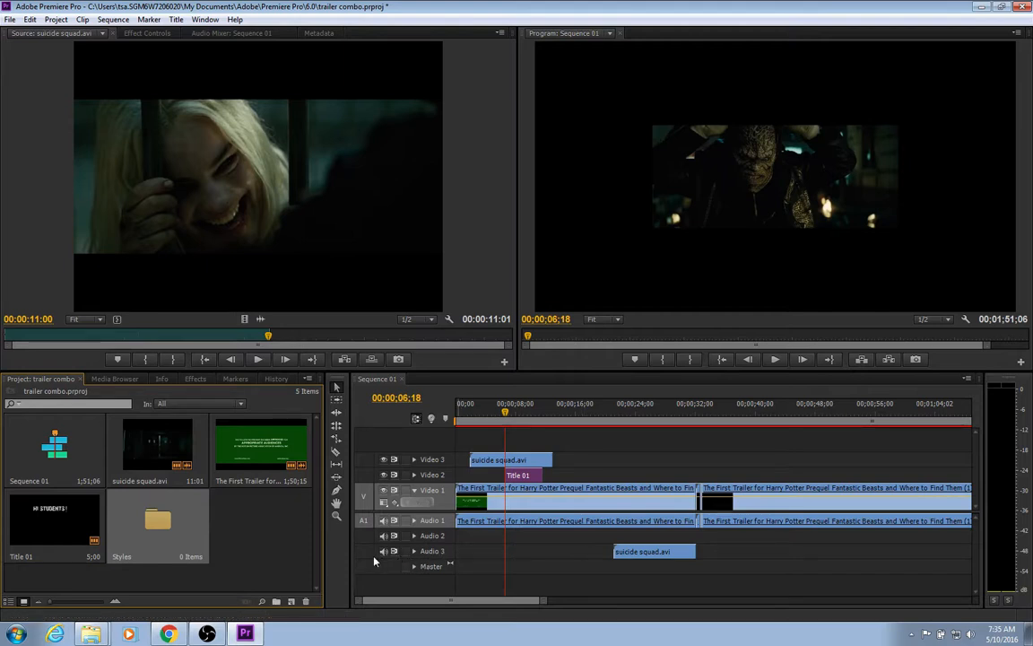
Lock the Audio 3 track holding the suicide squad audio clip, and unlock it again
click(655, 552)
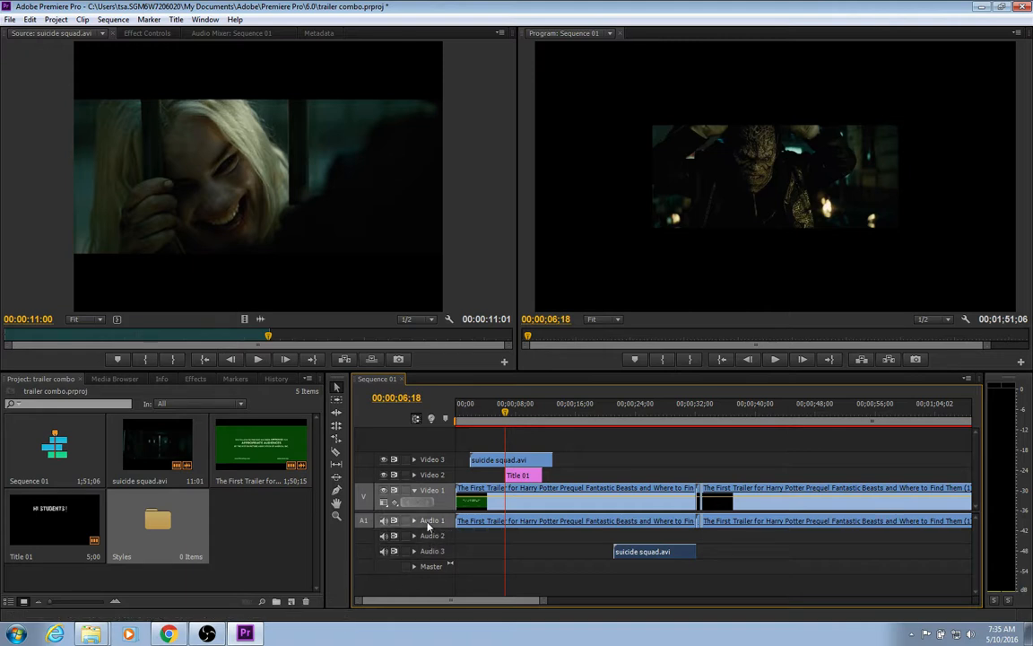
click(593, 557)
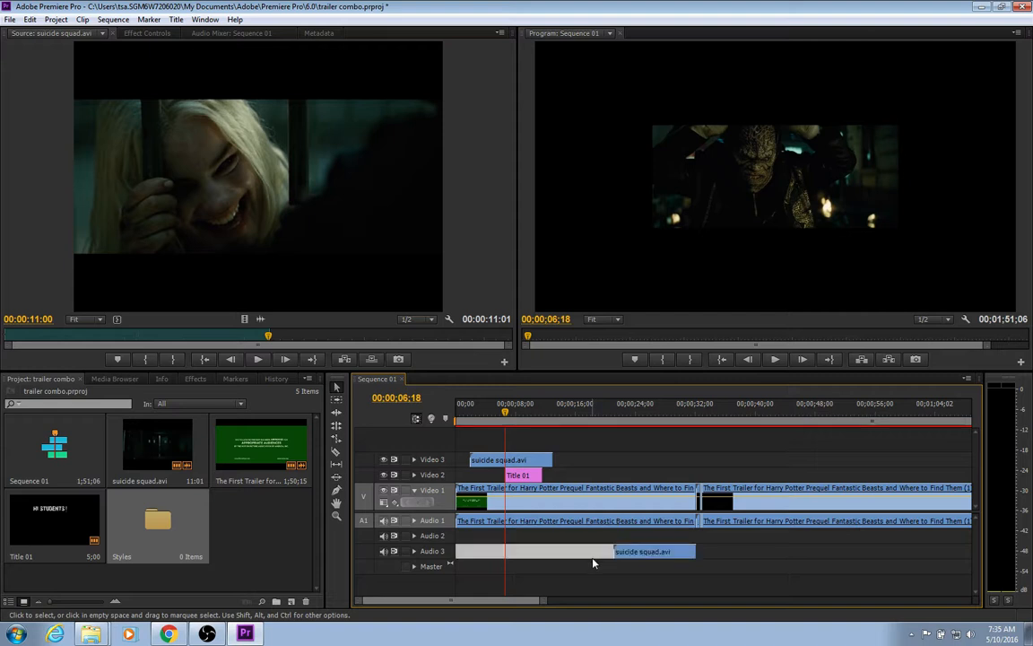
click(405, 551)
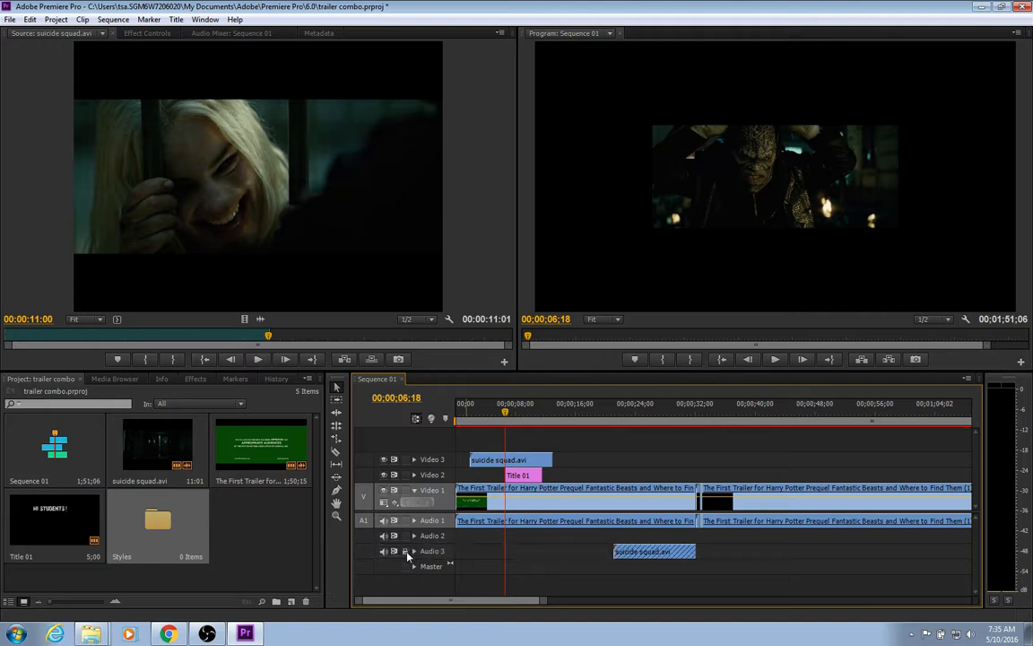
click(405, 552)
scroll(989, 520, down, 1)
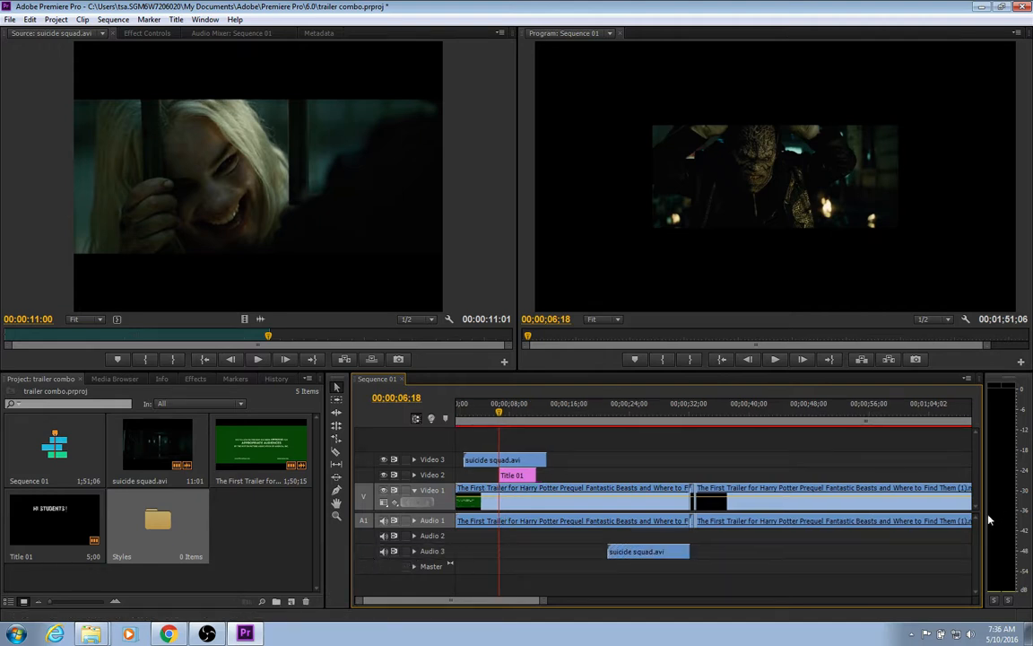
scroll(794, 477, up, 1)
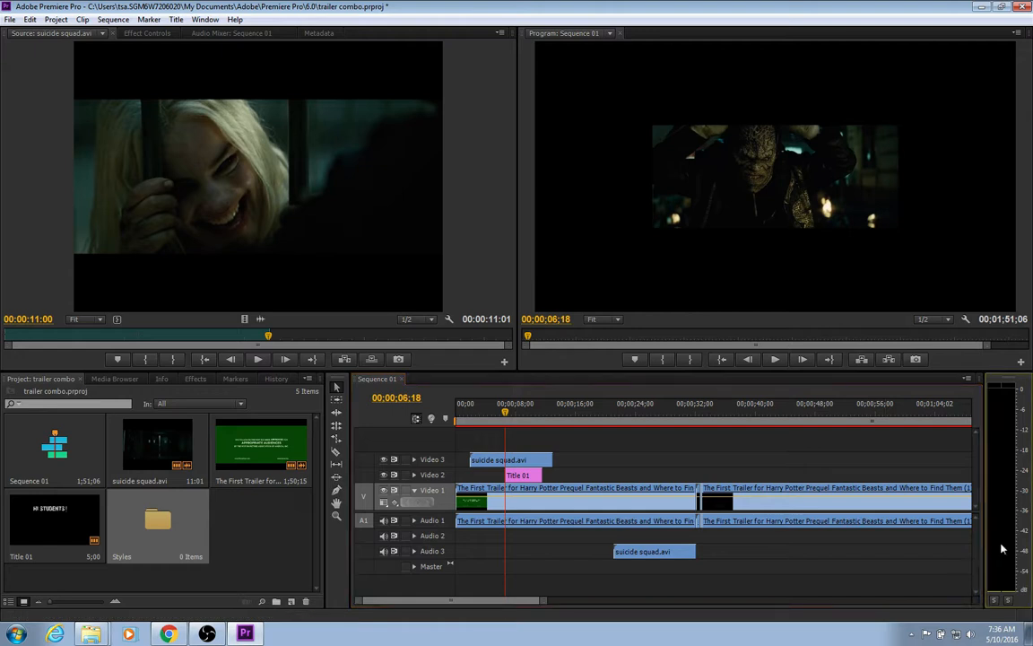
click(635, 556)
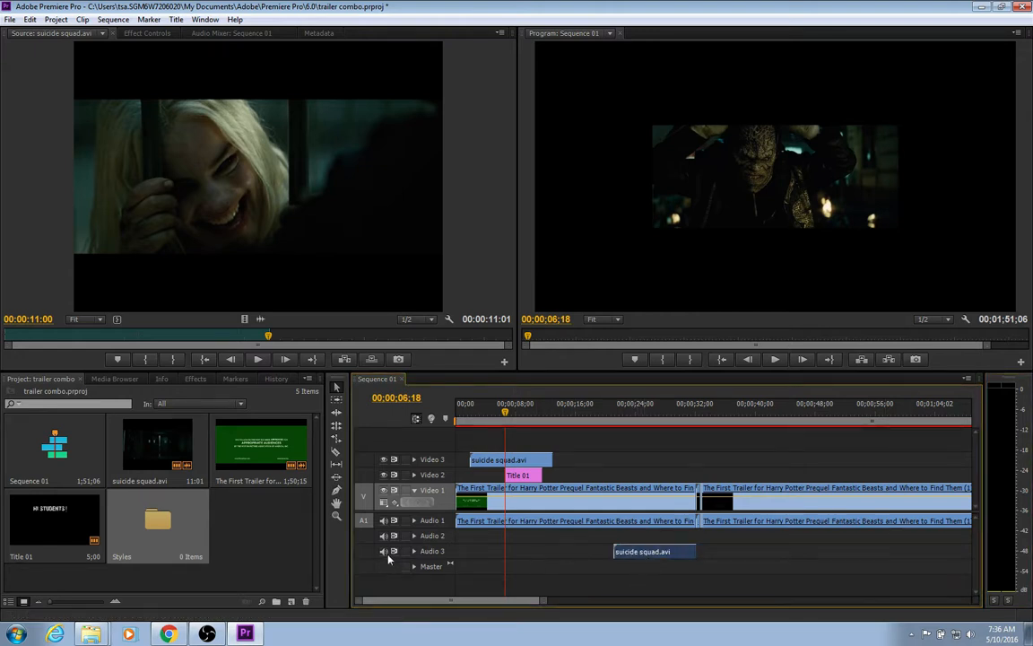
click(478, 555)
right_click(478, 555)
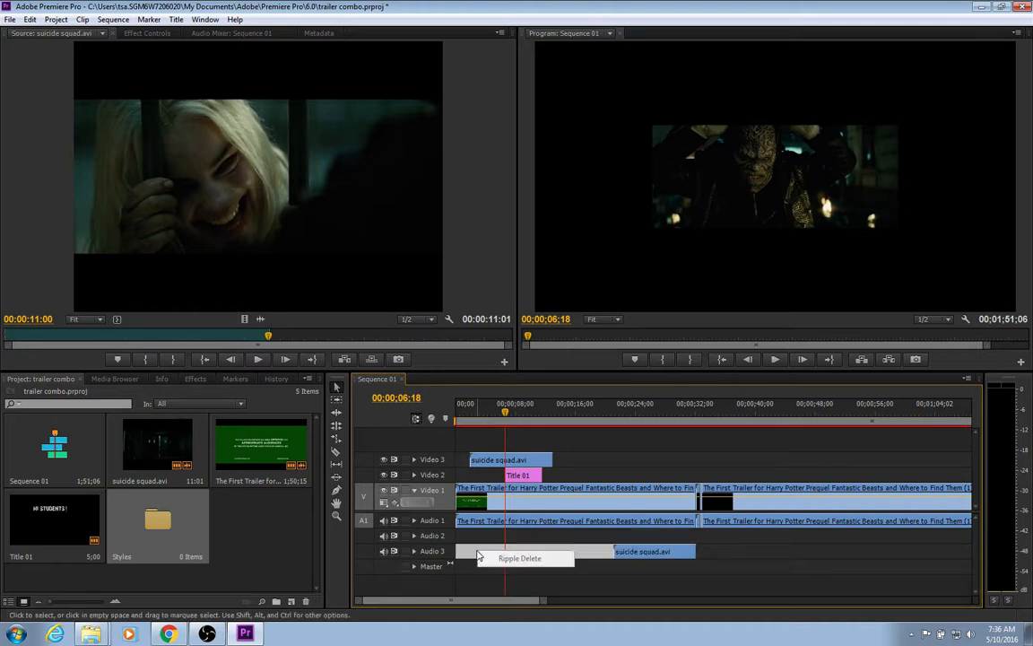
click(425, 556)
right_click(425, 556)
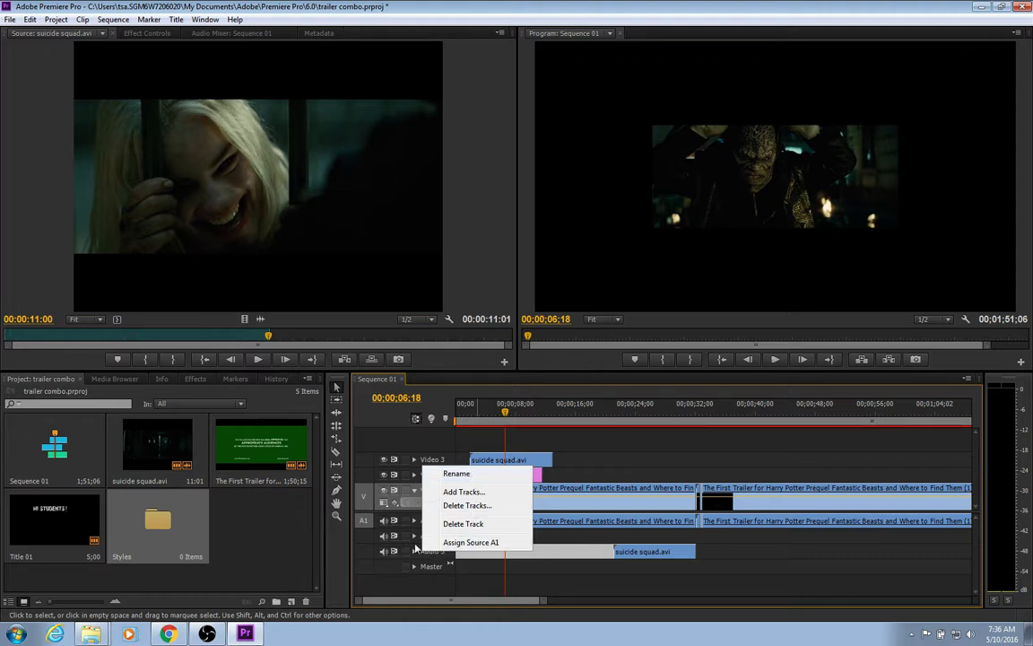
click(362, 556)
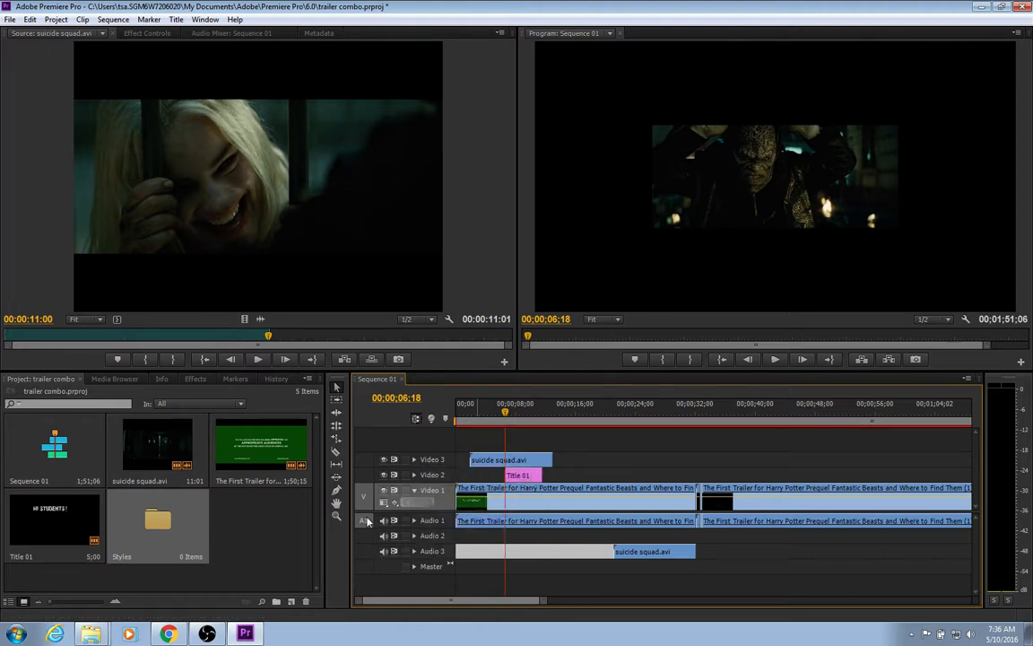
Turn off the A1 source indicator on Audio 1 and select the suicide squad audio clip on Audio 3 with the Selection Tool
right_click(363, 523)
click(363, 524)
click(336, 391)
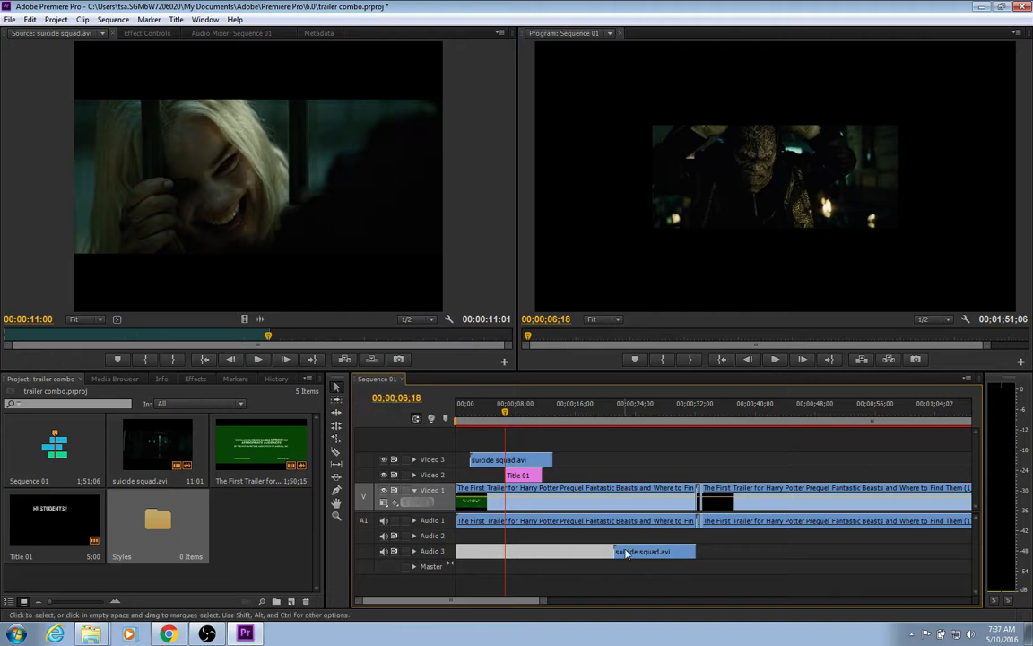
click(631, 554)
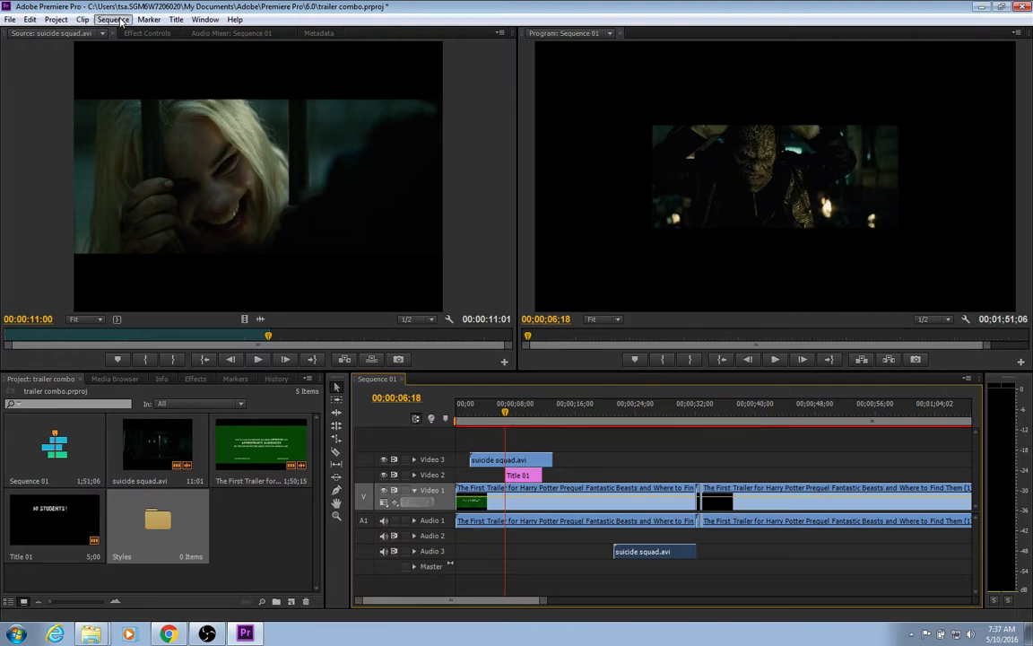
click(120, 20)
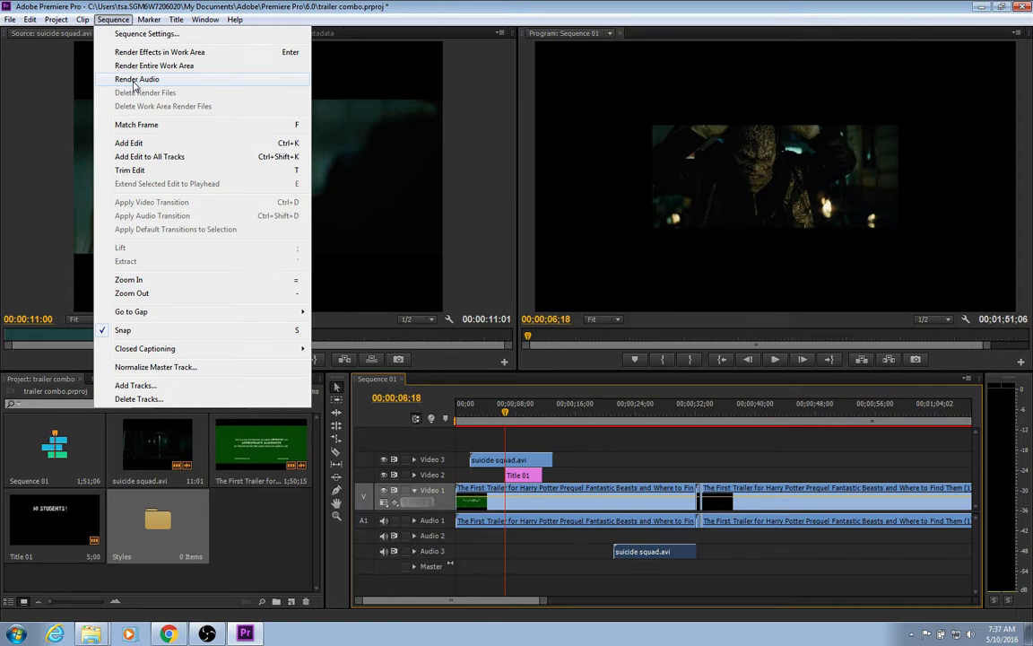
click(37, 75)
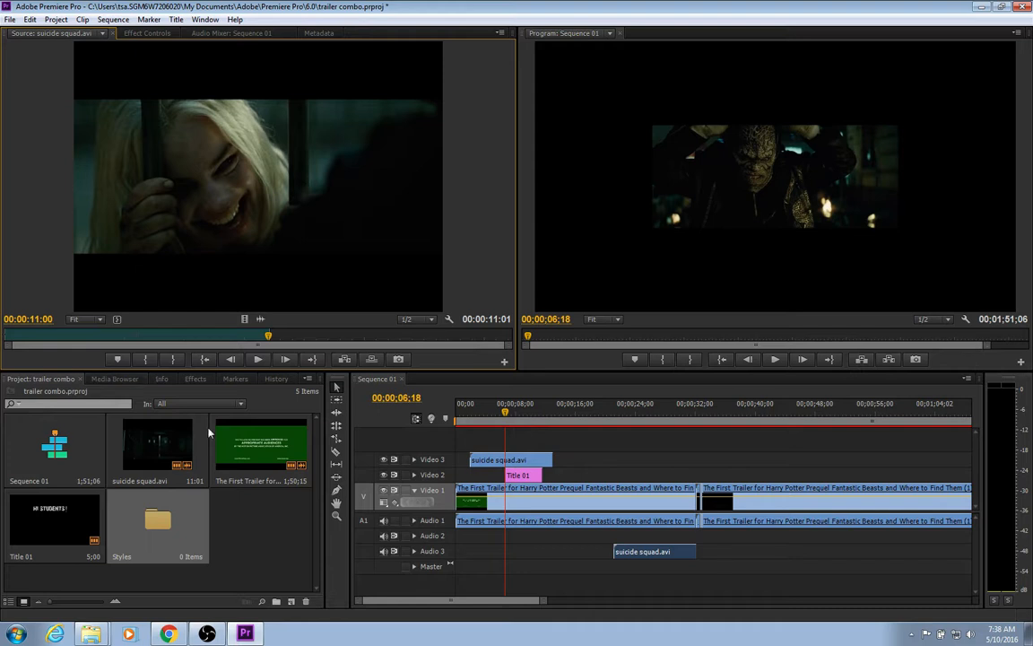
Apply the Warp Stabilizer effect from the Distort video effects to the first Harry Potter prequel trailer clip on Video 1
click(195, 379)
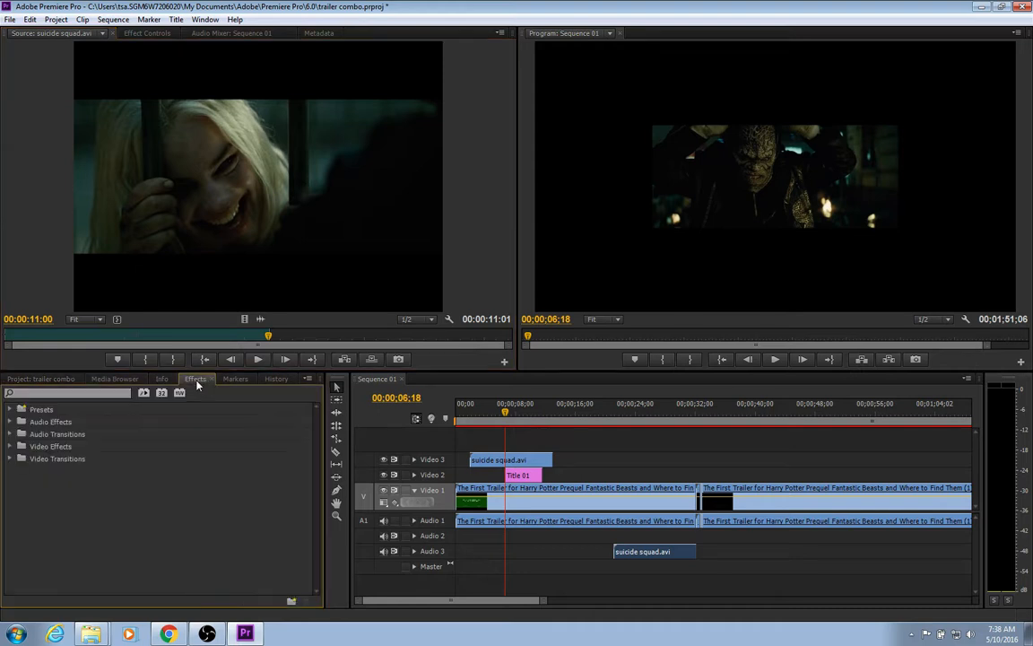
click(11, 446)
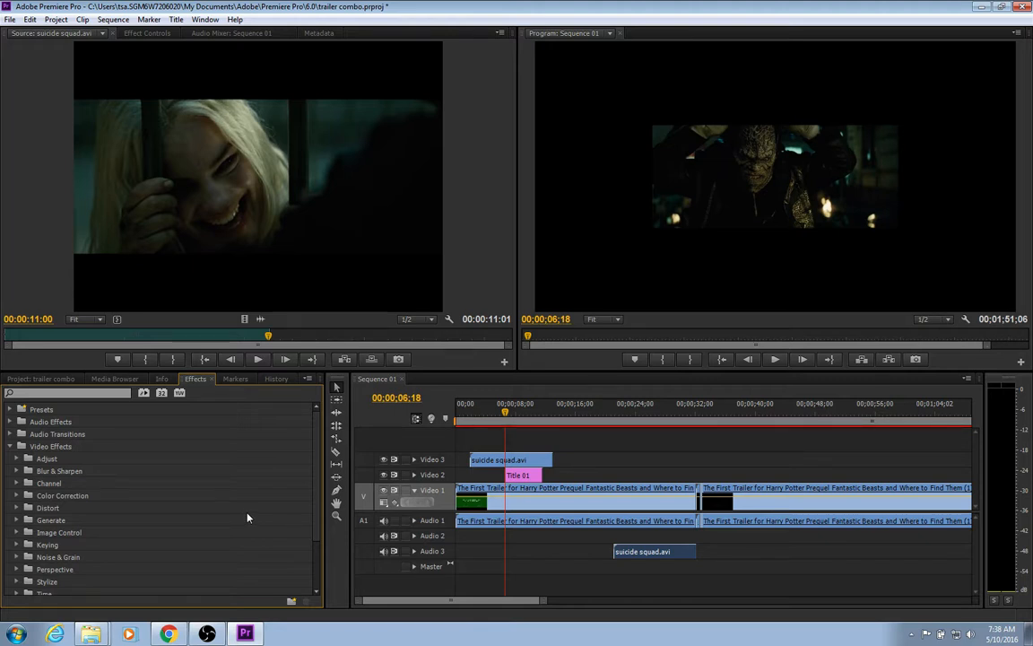
scroll(244, 497, down, 3)
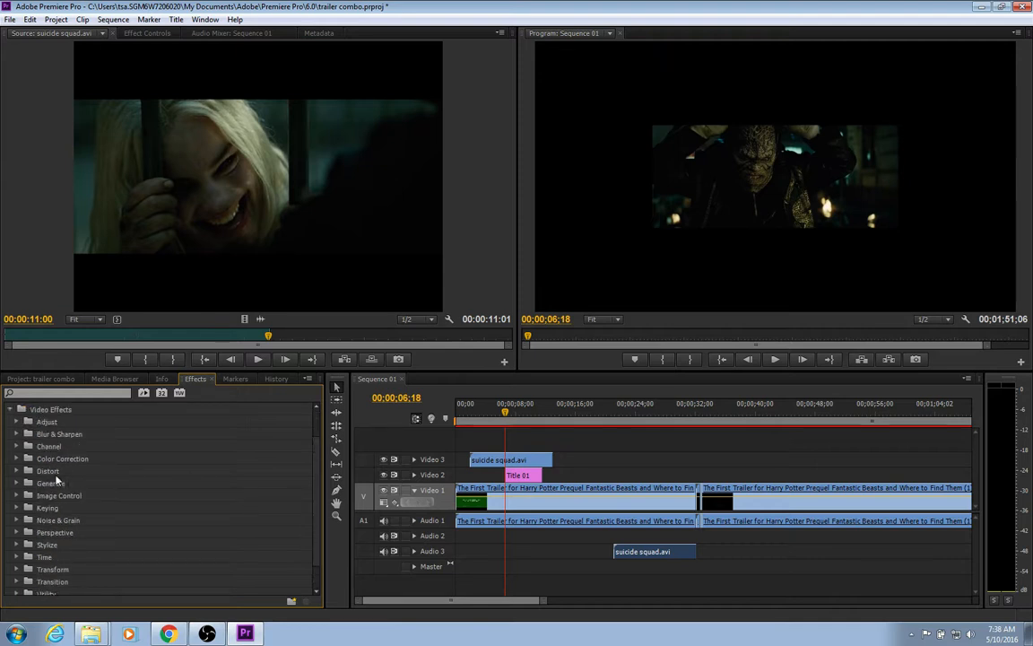
click(16, 472)
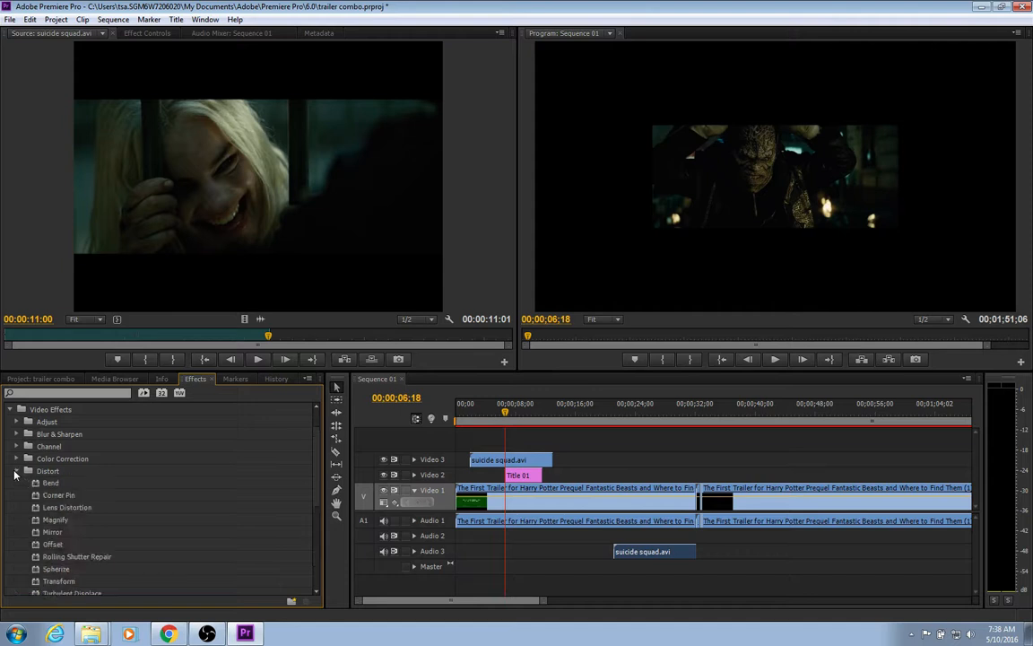
scroll(162, 536, down, 2)
scroll(163, 538, down, 1)
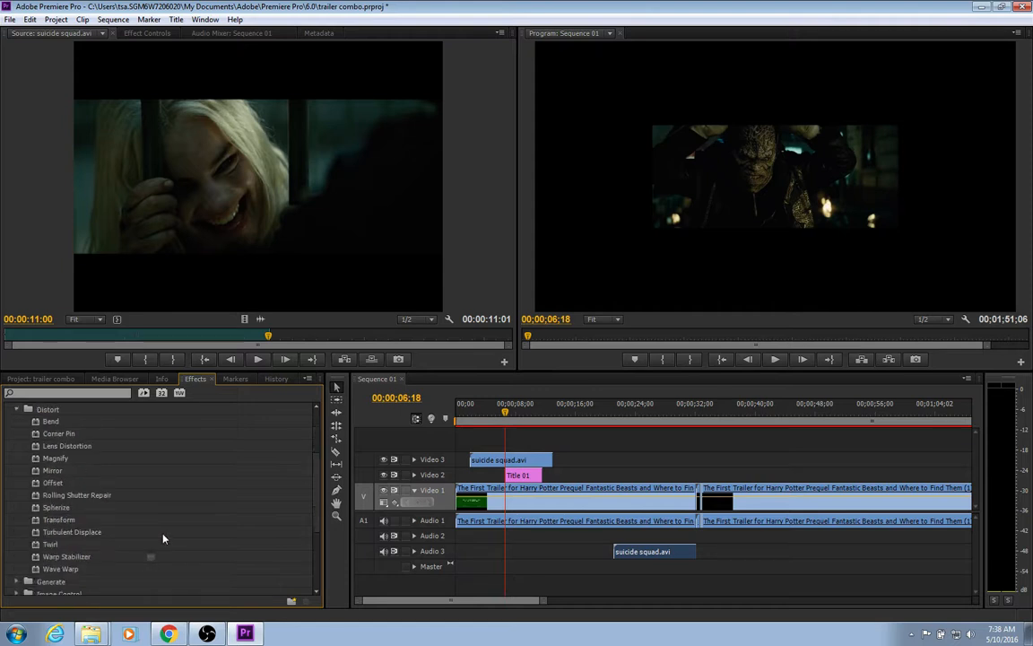
click(38, 558)
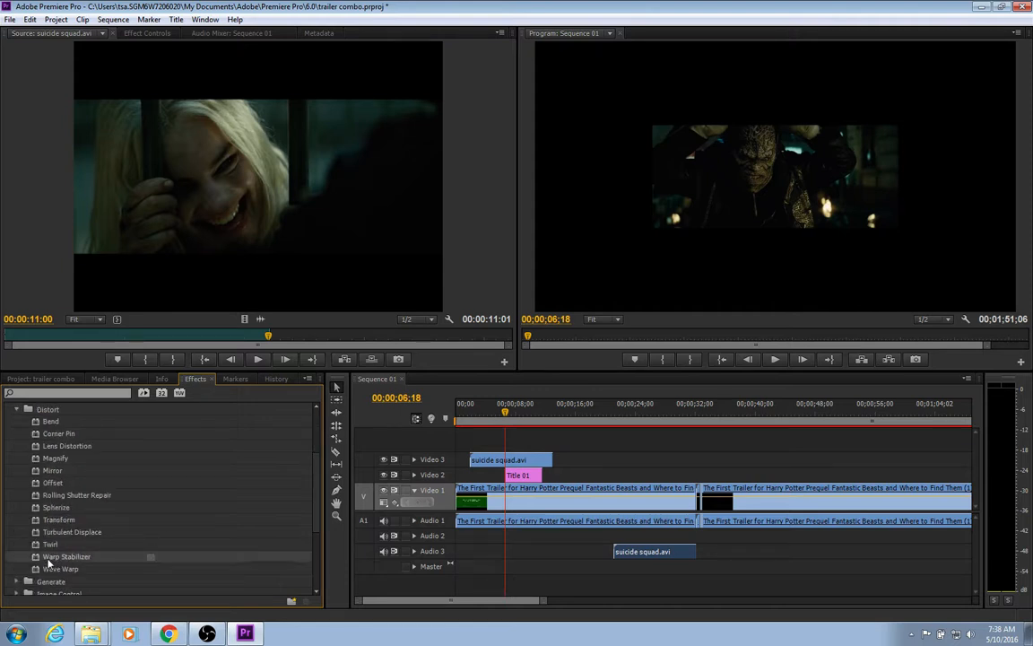
drag(36, 559, 550, 503)
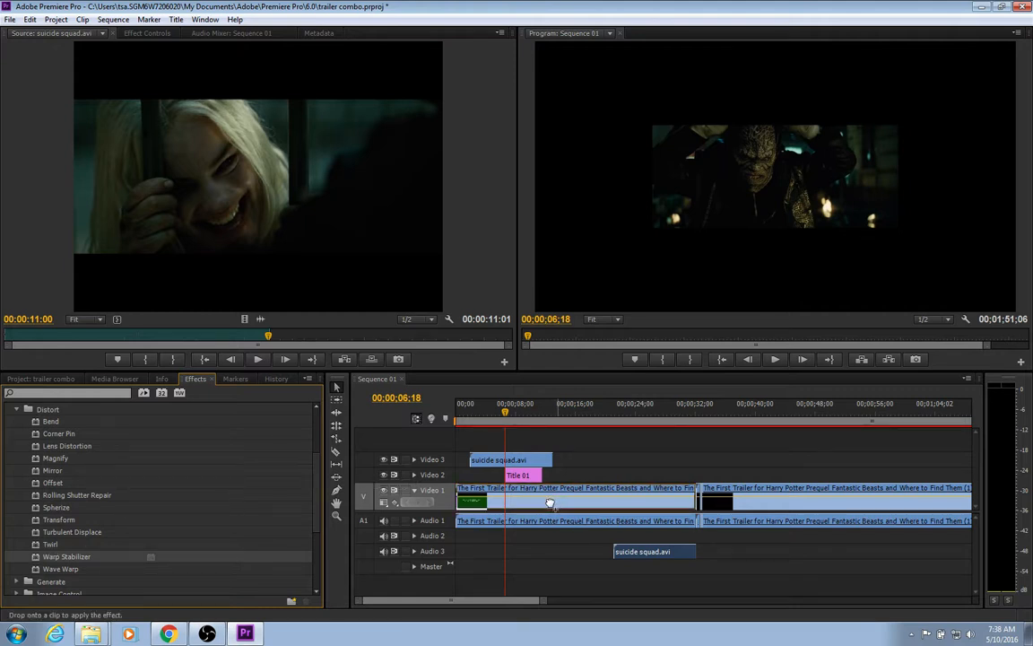